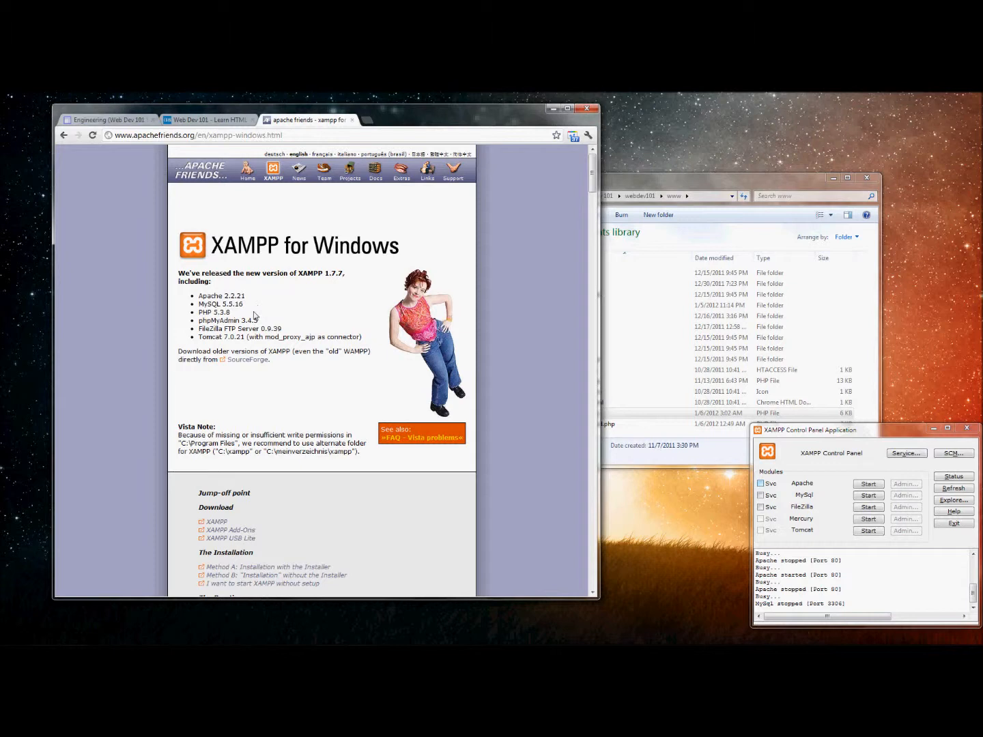
# Review the bundled Apache, MySQL and PHP versions and view index.php's source in the browser.
pyautogui.moveTo(253, 310); pyautogui.dragTo(191, 293)
pyautogui.click(500, 235)
pyautogui.moveTo(644, 182); pyautogui.dragTo(681, 184)
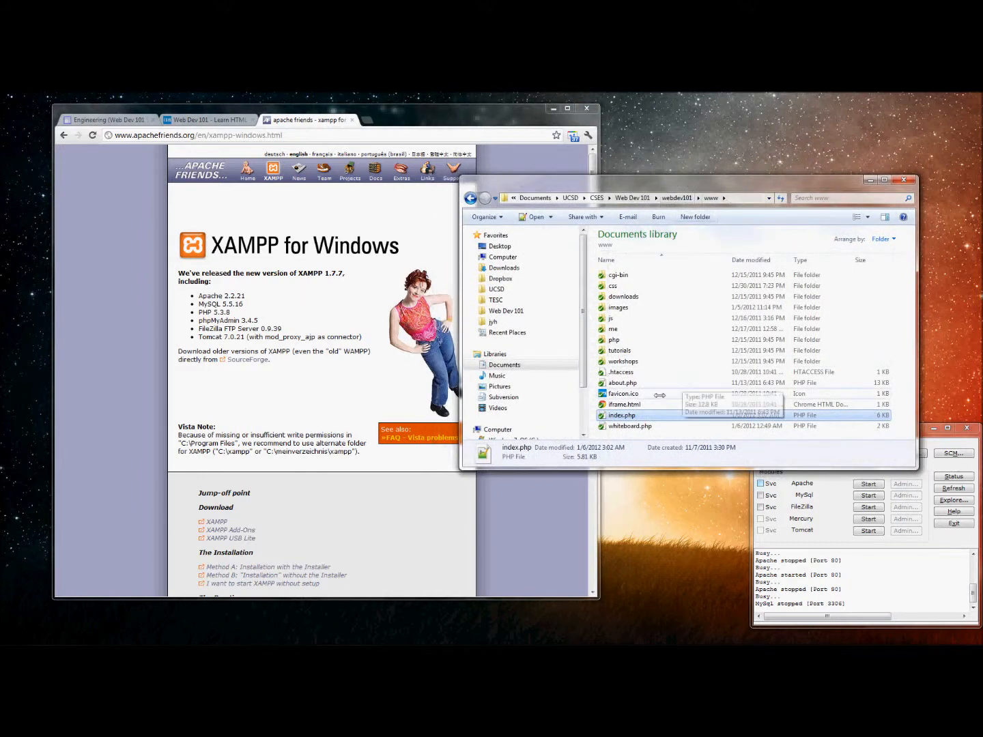
pyautogui.moveTo(626, 415); pyautogui.dragTo(402, 124)
pyautogui.moveTo(346, 163); pyautogui.dragTo(422, 314)
pyautogui.click(422, 314)
pyautogui.hotkey('ctrl', 'w')
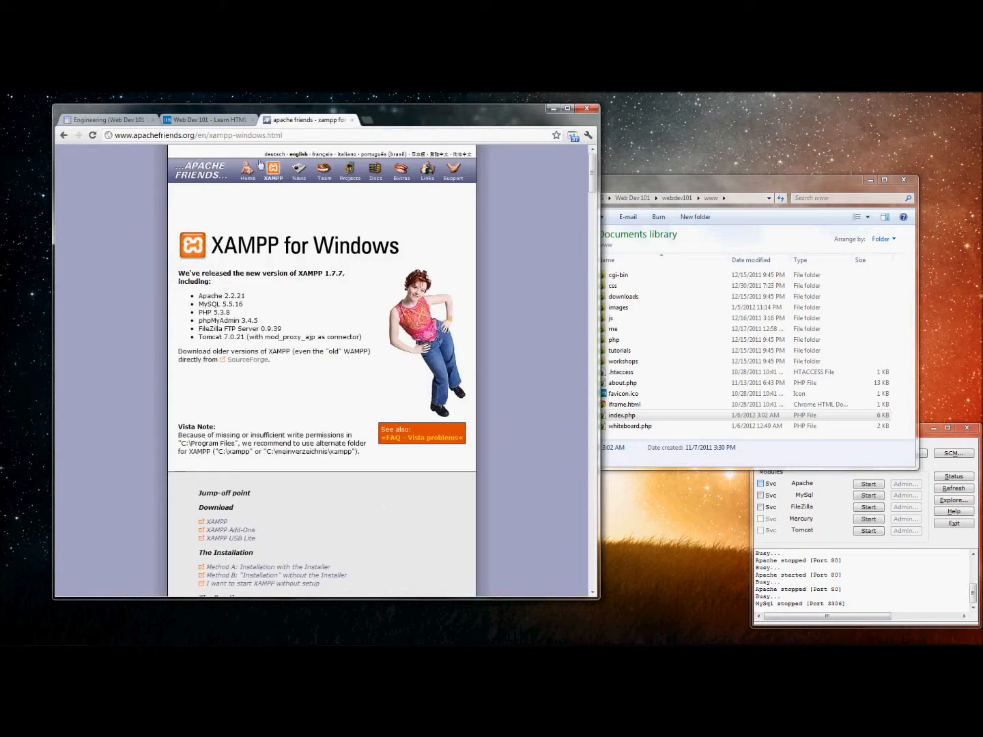
# Compare the live Web Dev 101 site and its web address with the XAMPP for Windows page.
pyautogui.click(230, 123)
pyautogui.click(184, 139)
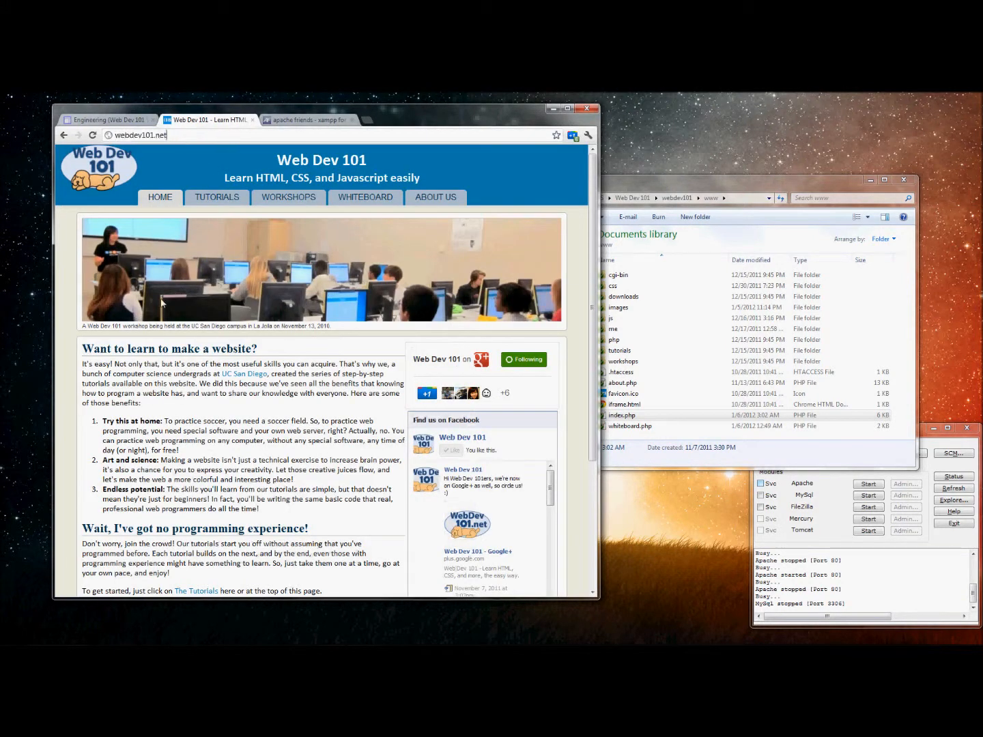
pyautogui.click(310, 122)
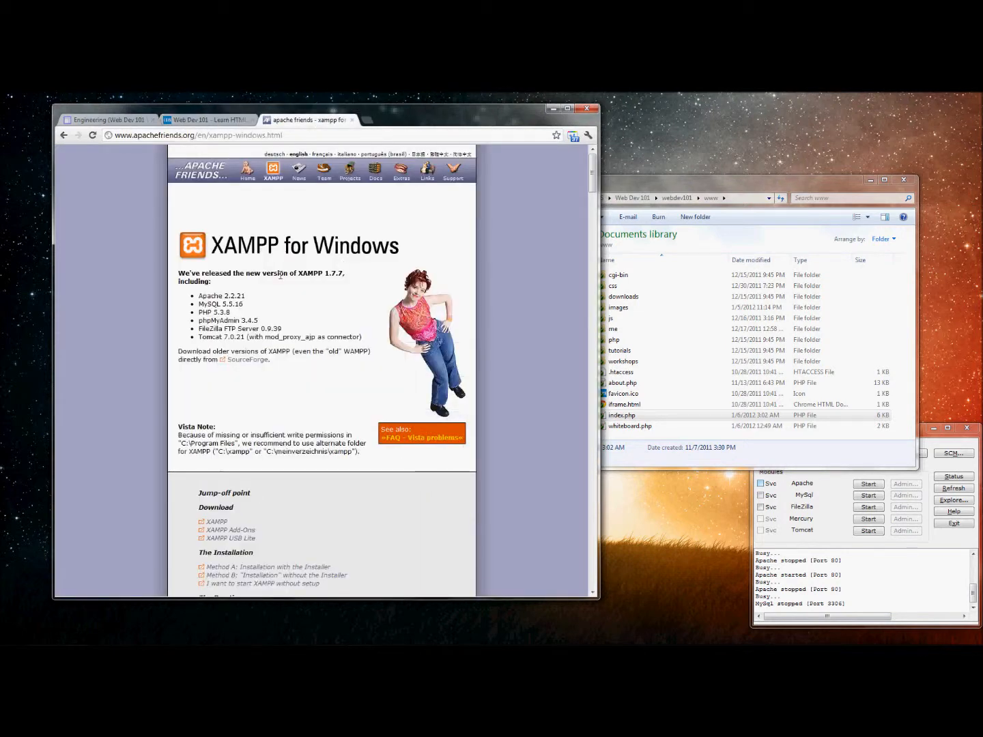
pyautogui.click(222, 122)
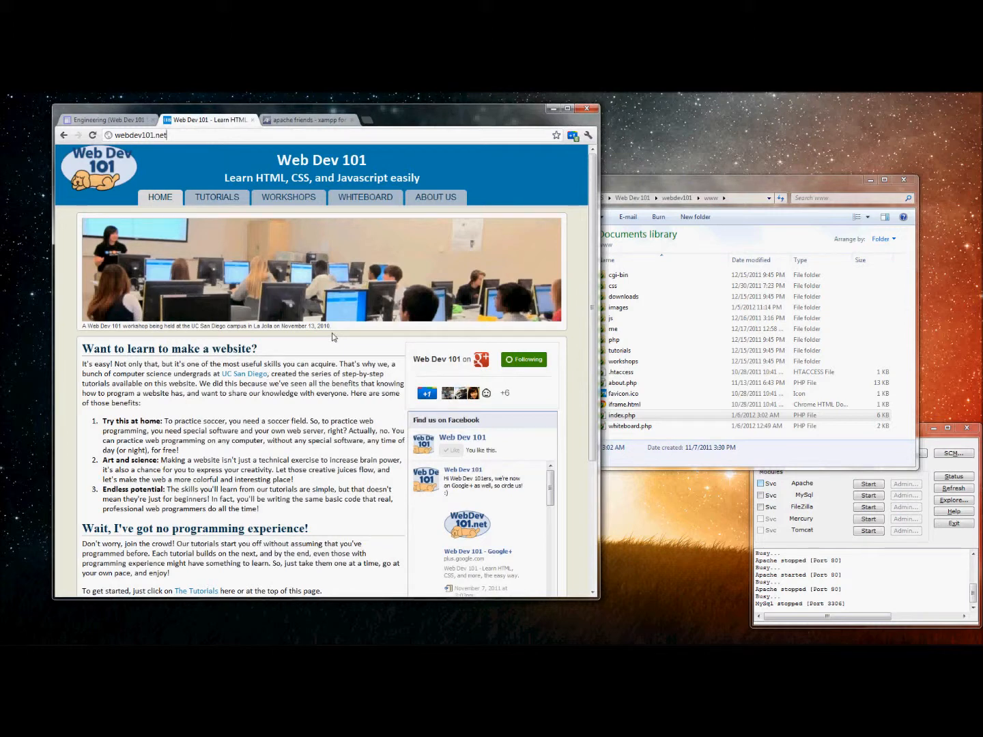
pyautogui.click(317, 121)
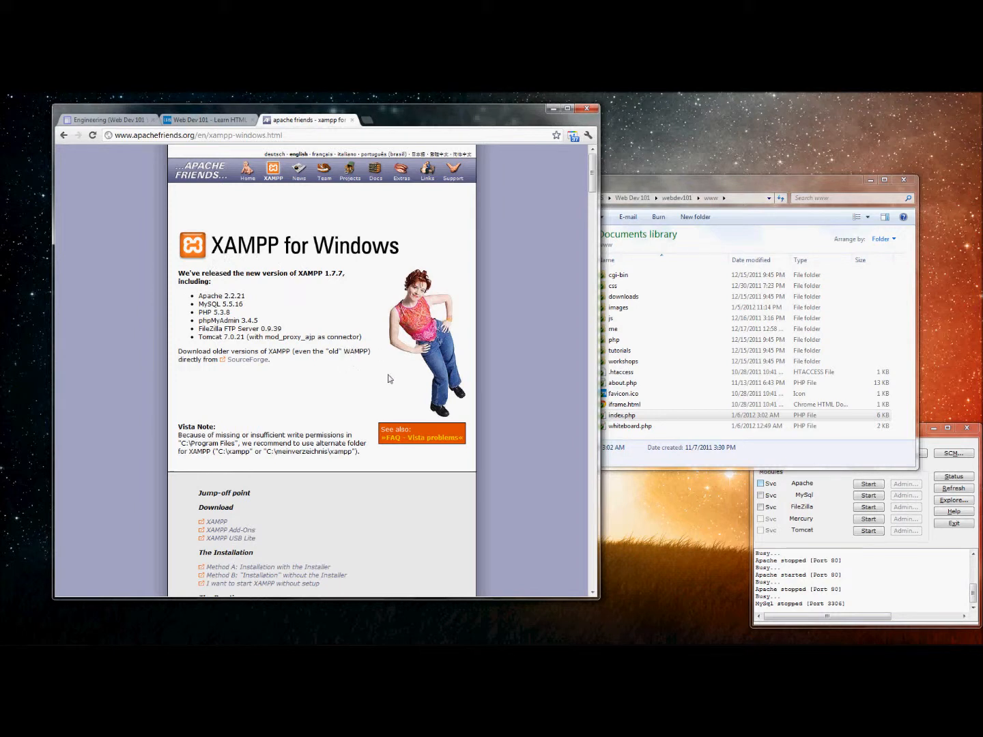
# Start the Apache and MySQL servers in the XAMPP control panel.
pyautogui.click(808, 574)
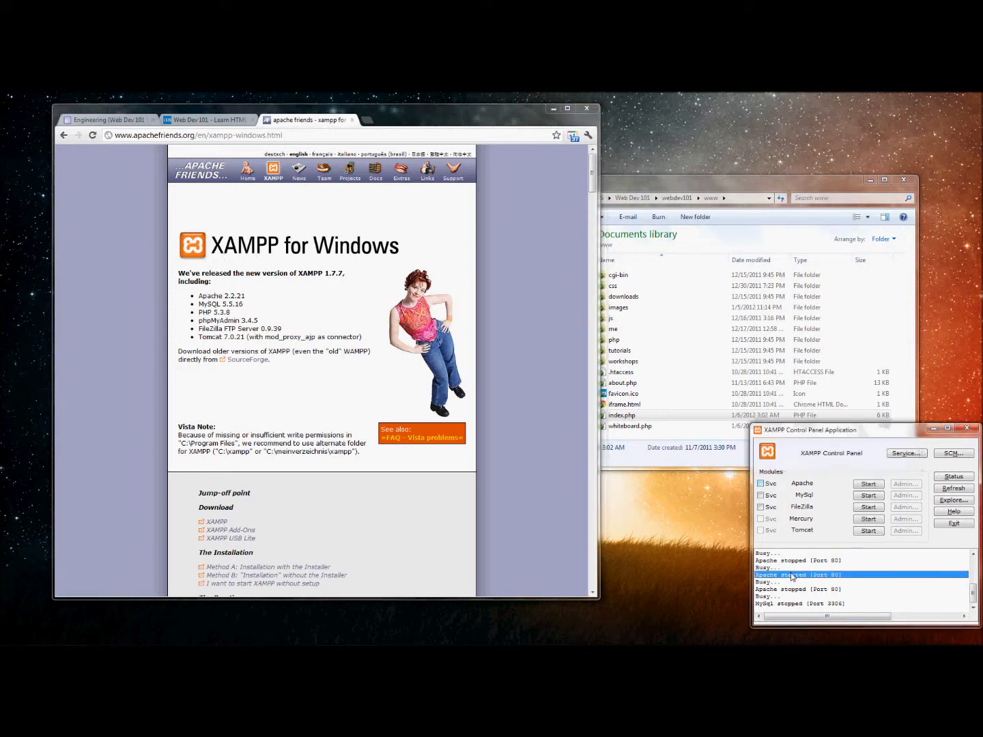
pyautogui.click(868, 484)
pyautogui.click(873, 497)
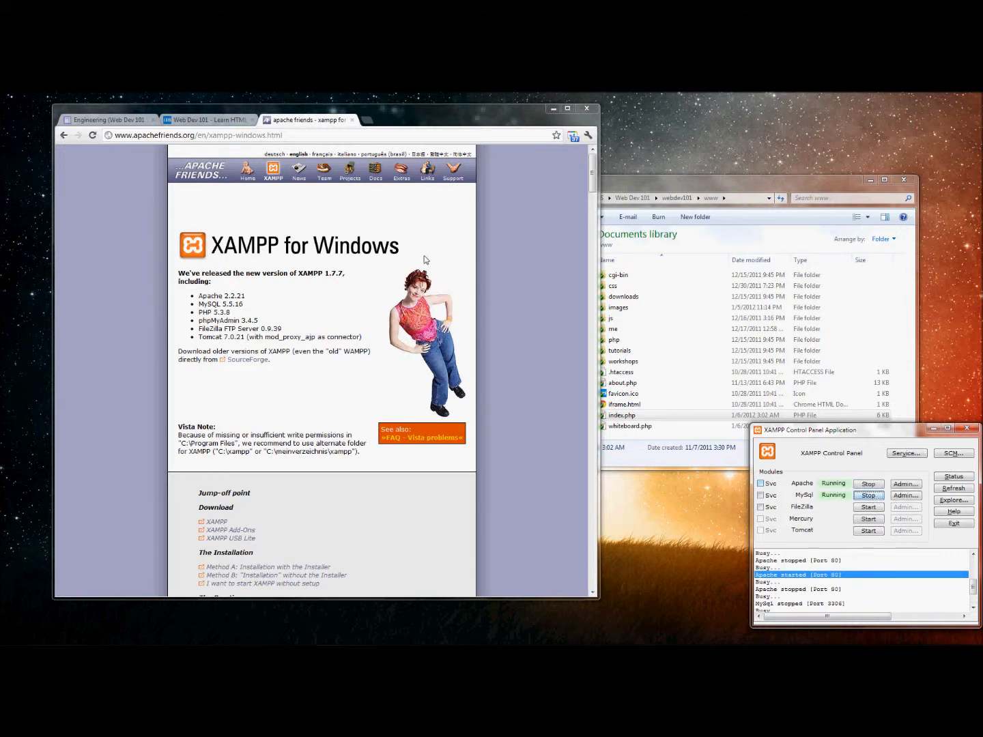
# Load localhost/xampp/ in Chrome and open the Security status page.
pyautogui.click(313, 136)
pyautogui.write('localhost/xampp/')
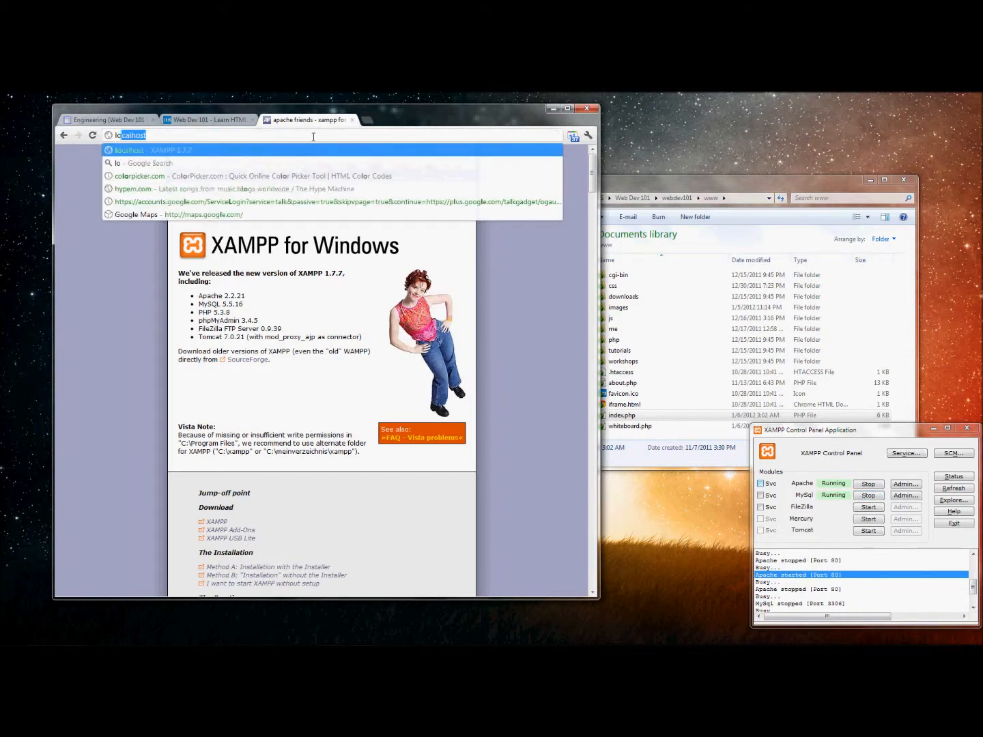
pyautogui.press('Return')
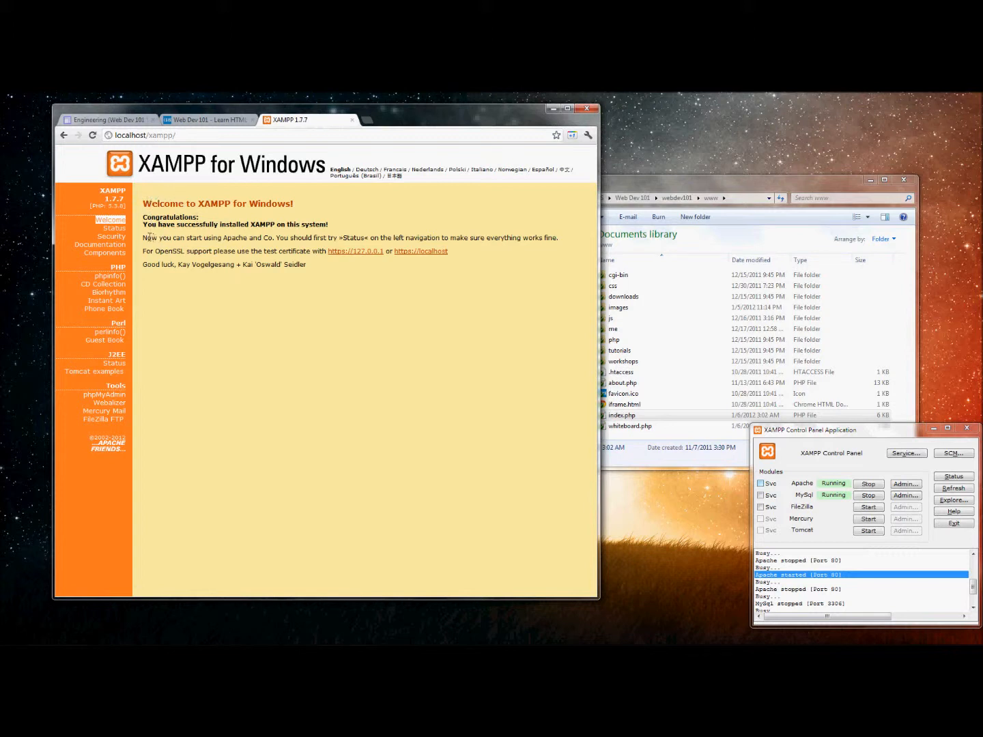
pyautogui.click(122, 237)
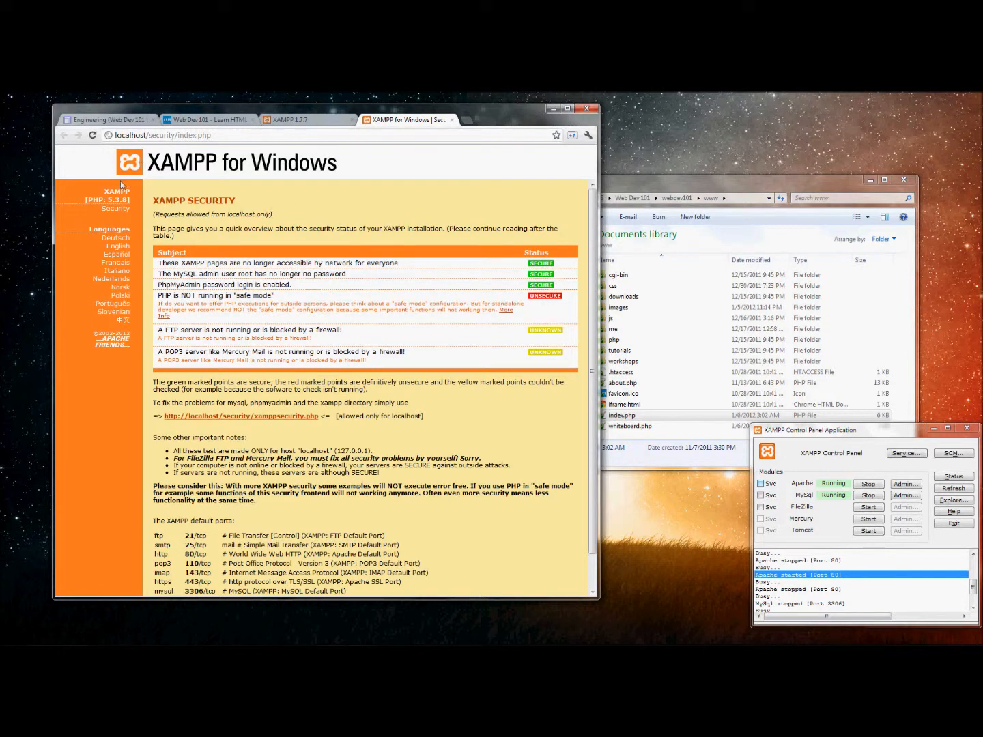
# Check the MySQL root password and SECURE status rows, and open the xamppsecurity.php console.
pyautogui.moveTo(115, 135); pyautogui.dragTo(151, 136)
pyautogui.click(235, 226)
pyautogui.moveTo(519, 274); pyautogui.dragTo(554, 272)
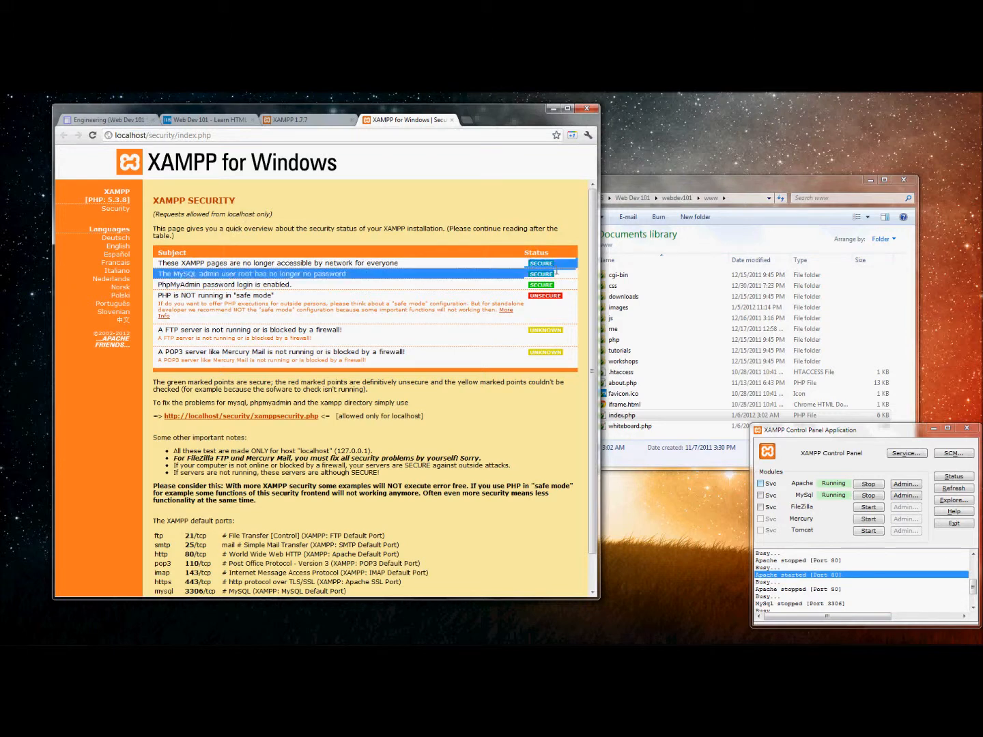
pyautogui.click(556, 273)
pyautogui.moveTo(551, 271); pyautogui.dragTo(531, 266)
pyautogui.click(535, 277)
pyautogui.click(531, 267)
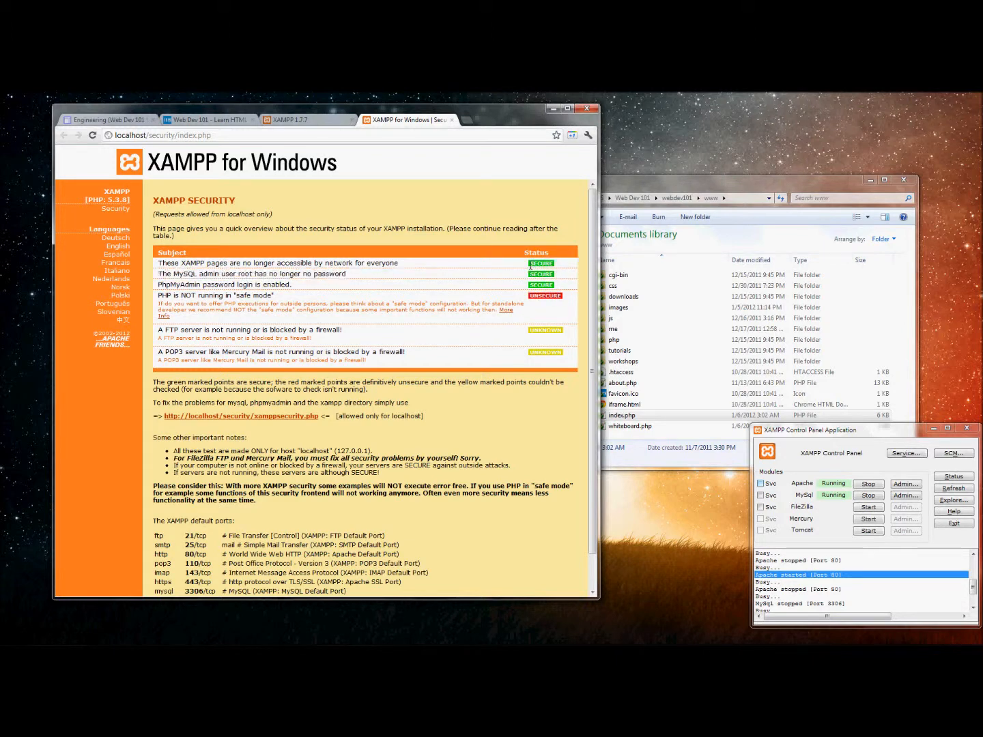
pyautogui.click(305, 416)
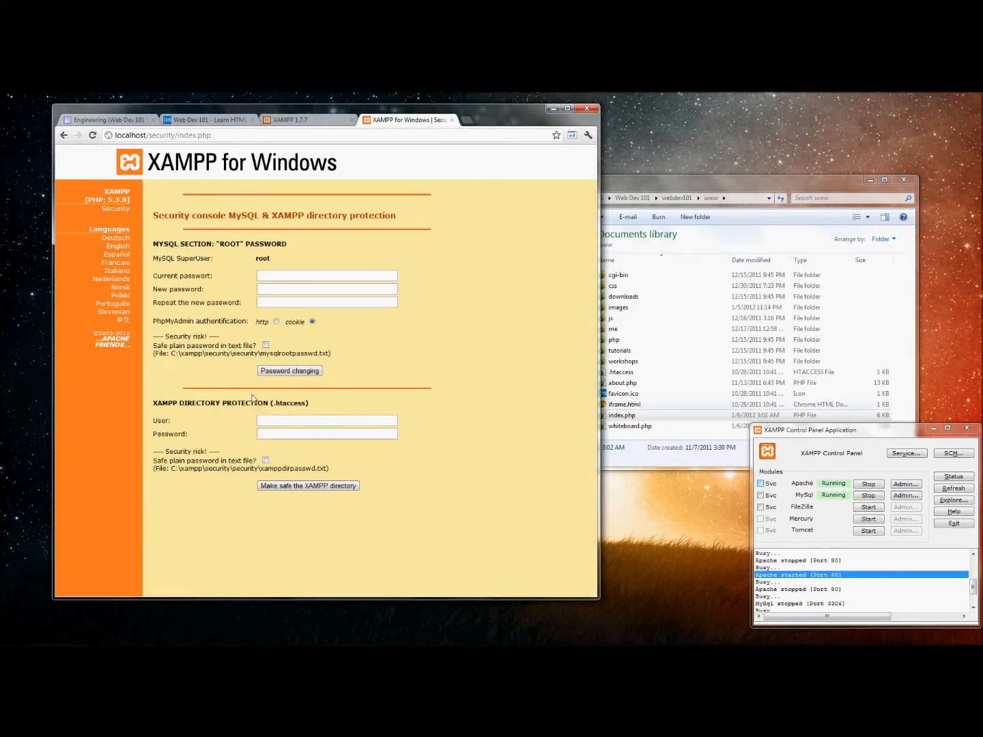
pyautogui.moveTo(160, 403); pyautogui.dragTo(235, 430)
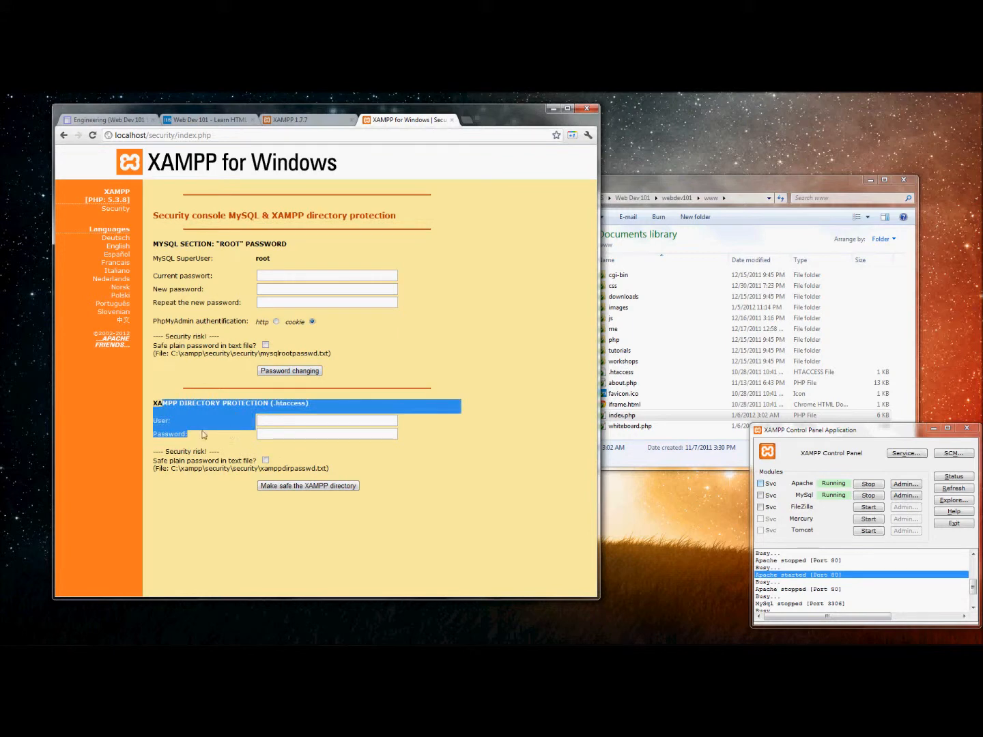
pyautogui.click(203, 434)
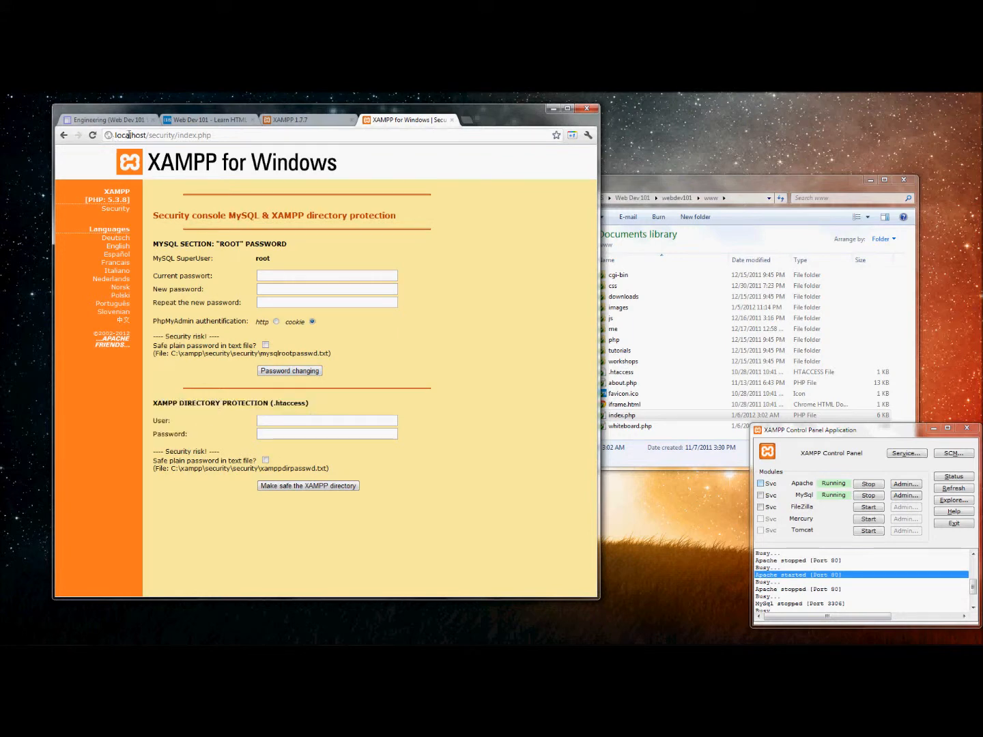
pyautogui.hotkey('ctrl', 'shift', 'n')
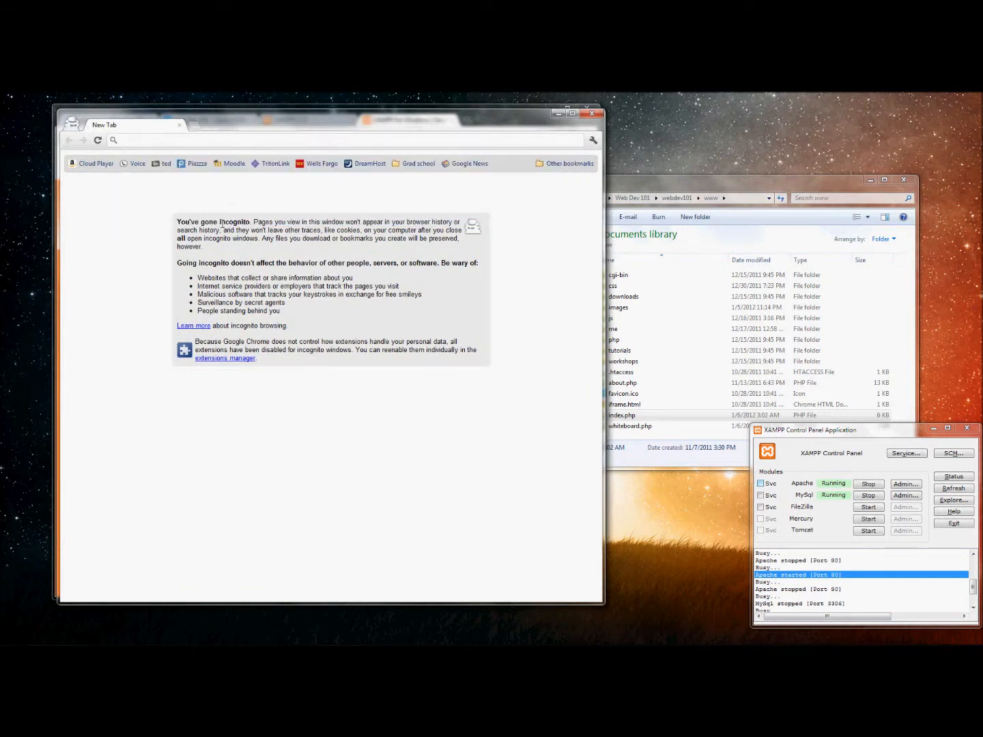
pyautogui.write('localhost/')
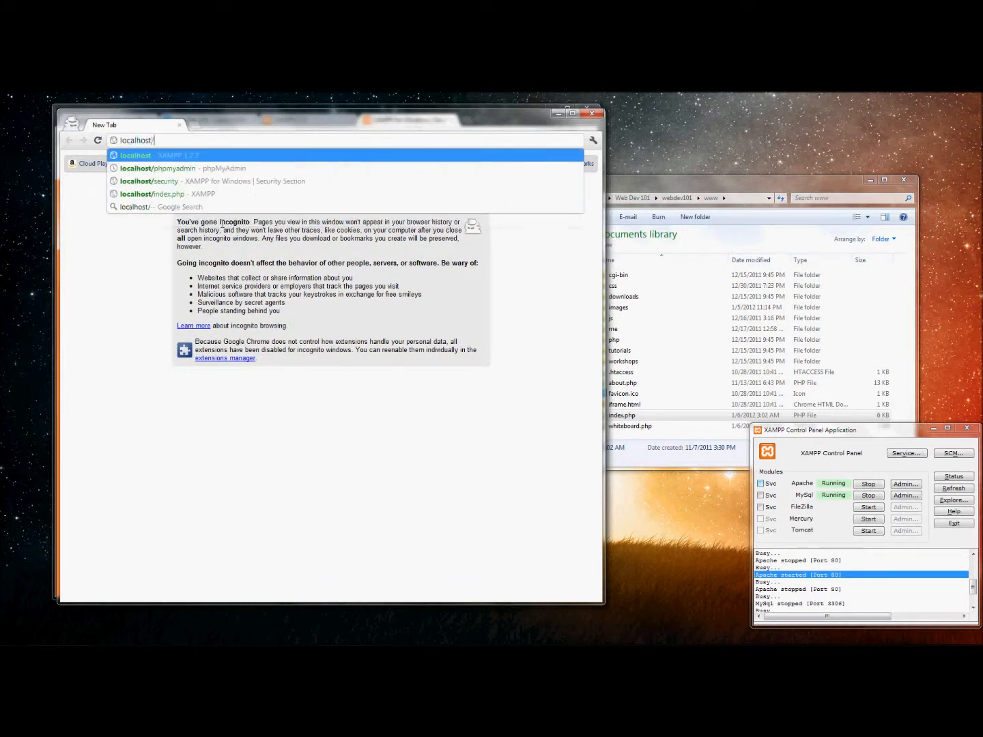
pyautogui.press('Return')
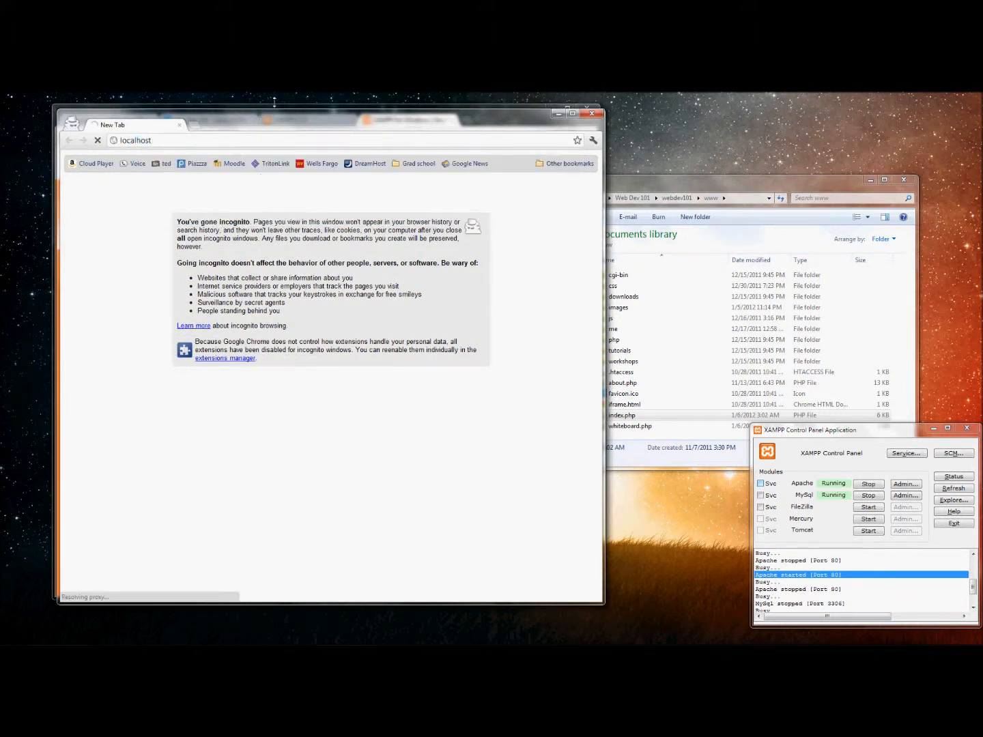
pyautogui.moveTo(286, 123); pyautogui.dragTo(427, 122)
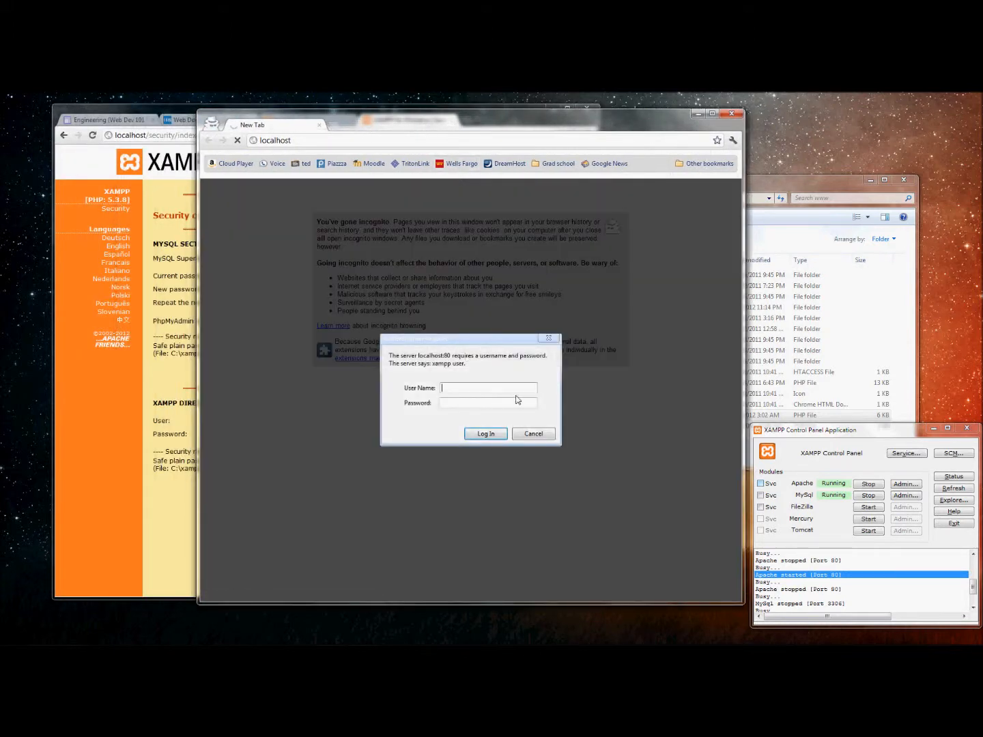
pyautogui.click(537, 436)
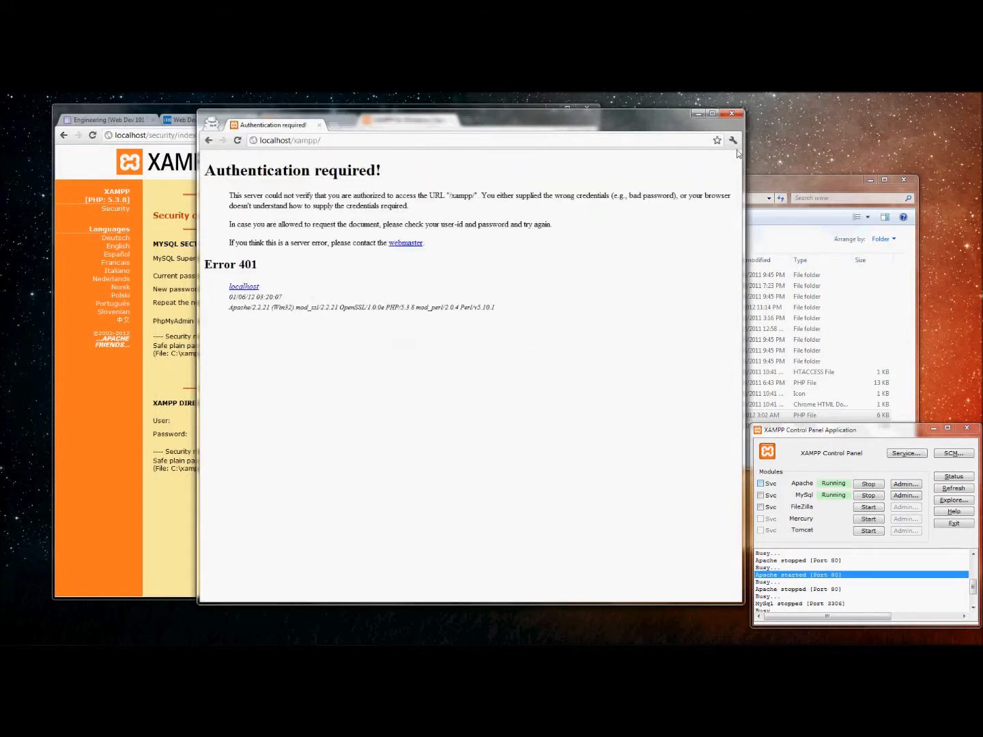
pyautogui.click(732, 114)
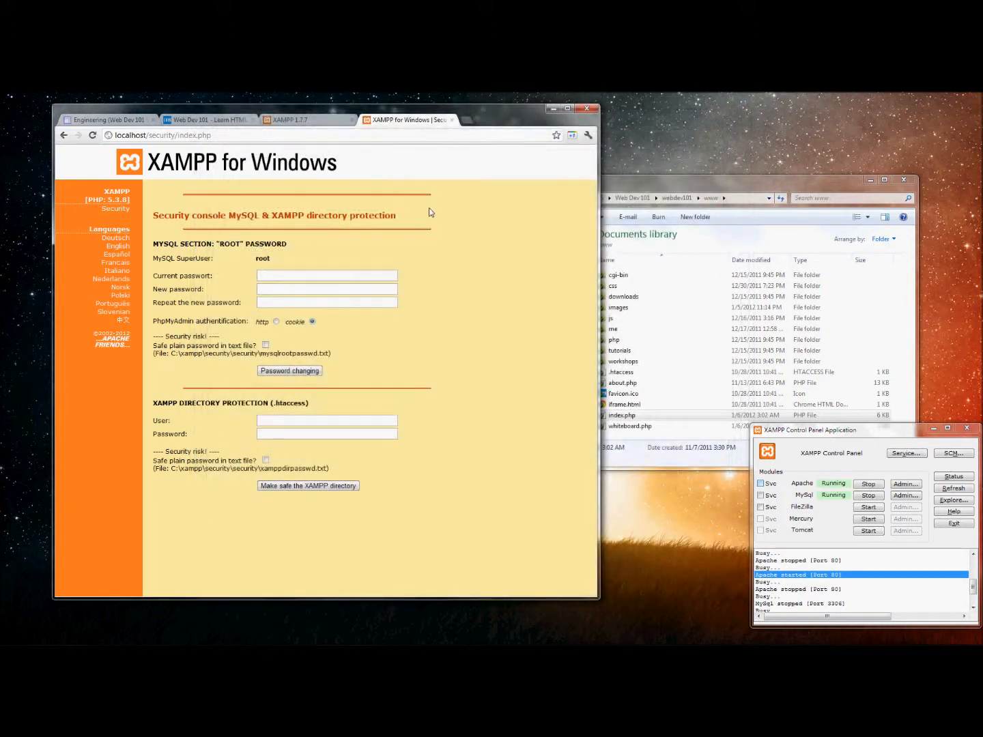
# Review the MYSQL SECTION heading and load localhost/phpmyadmin in a new tab.
pyautogui.moveTo(157, 244)
pyautogui.mouseDown()
pyautogui.moveTo(205, 244)
pyautogui.moveTo(155, 244)
pyautogui.mouseUp()
pyautogui.click(212, 245)
pyautogui.click(156, 244)
pyautogui.hotkey('ctrl', 't')
pyautogui.write('loca')
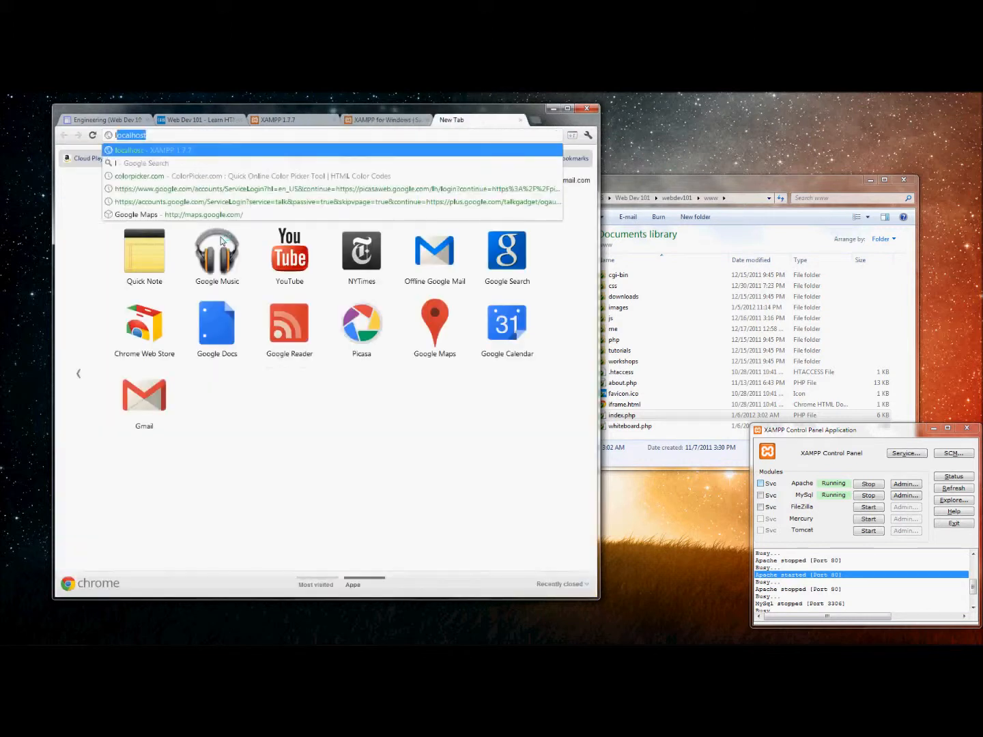
pyautogui.write('lhost/phpm')
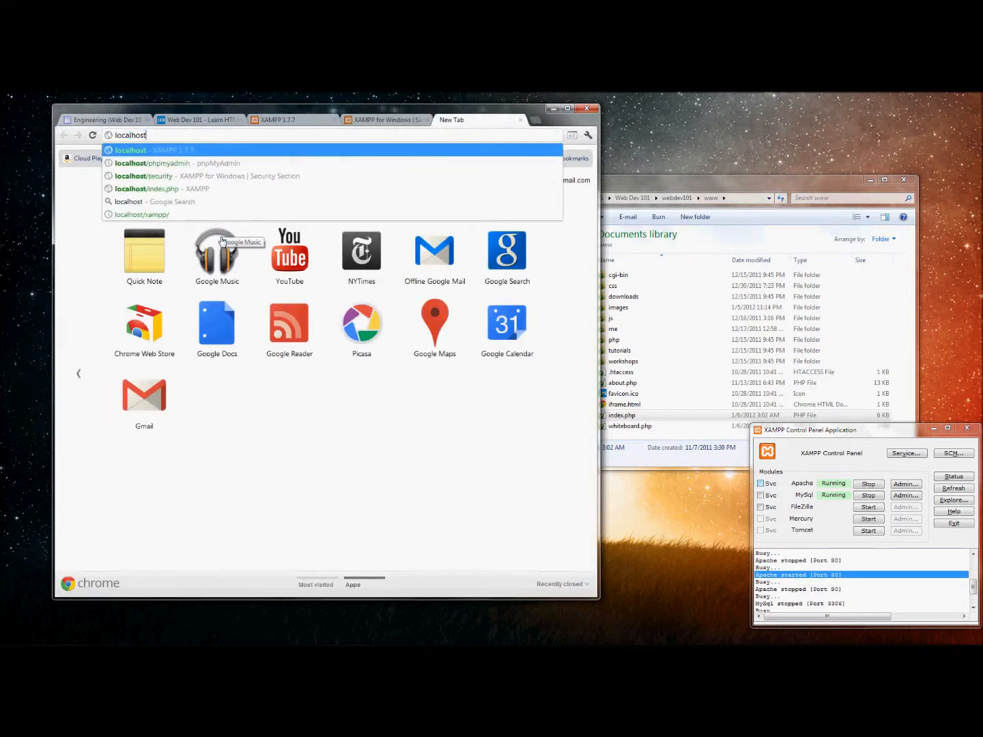
pyautogui.write('yadmin')
pyautogui.press('Return')
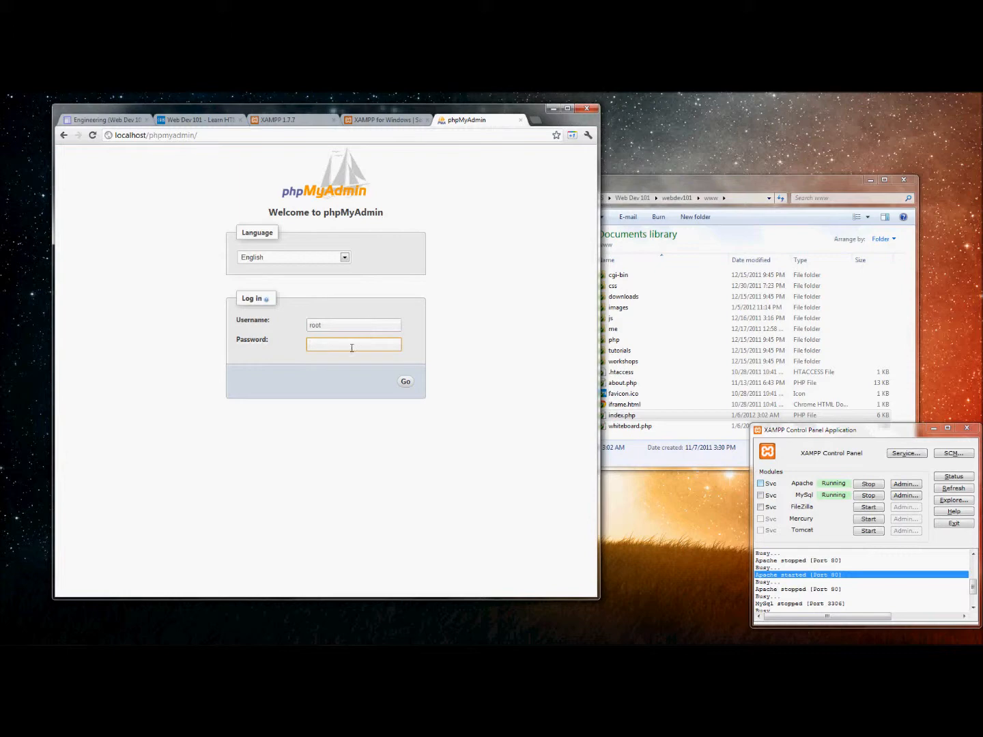
# Compare the security console's current and new password fields, then close the phpMyAdmin login tab.
pyautogui.click(396, 121)
pyautogui.moveTo(275, 267); pyautogui.dragTo(249, 263)
pyautogui.click(251, 262)
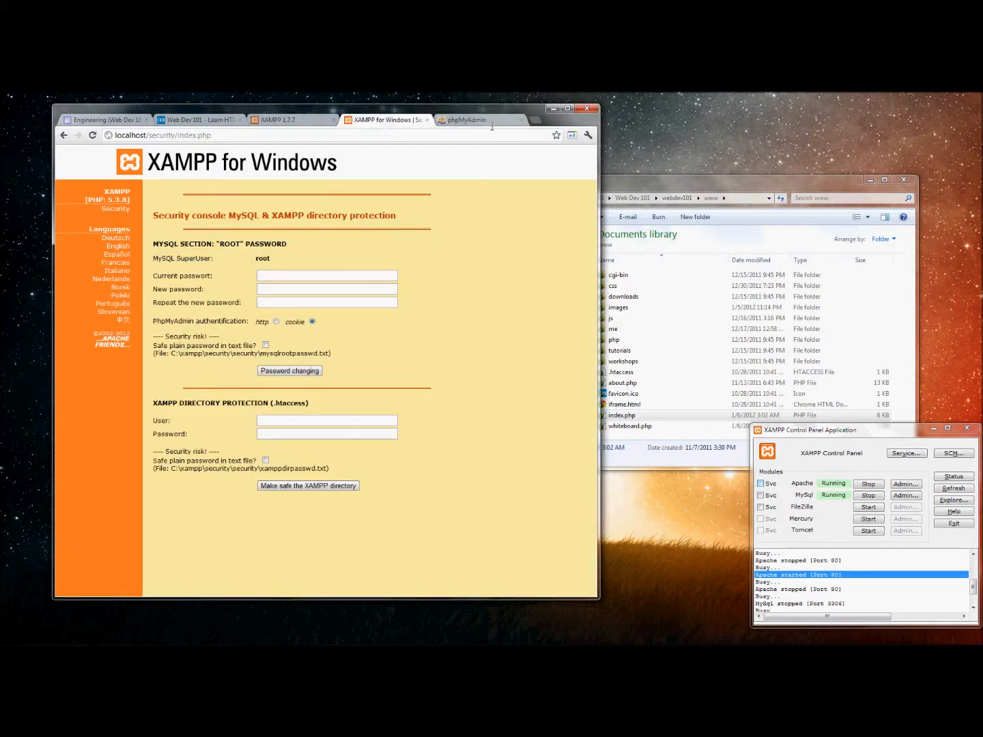
pyautogui.click(491, 123)
pyautogui.click(521, 119)
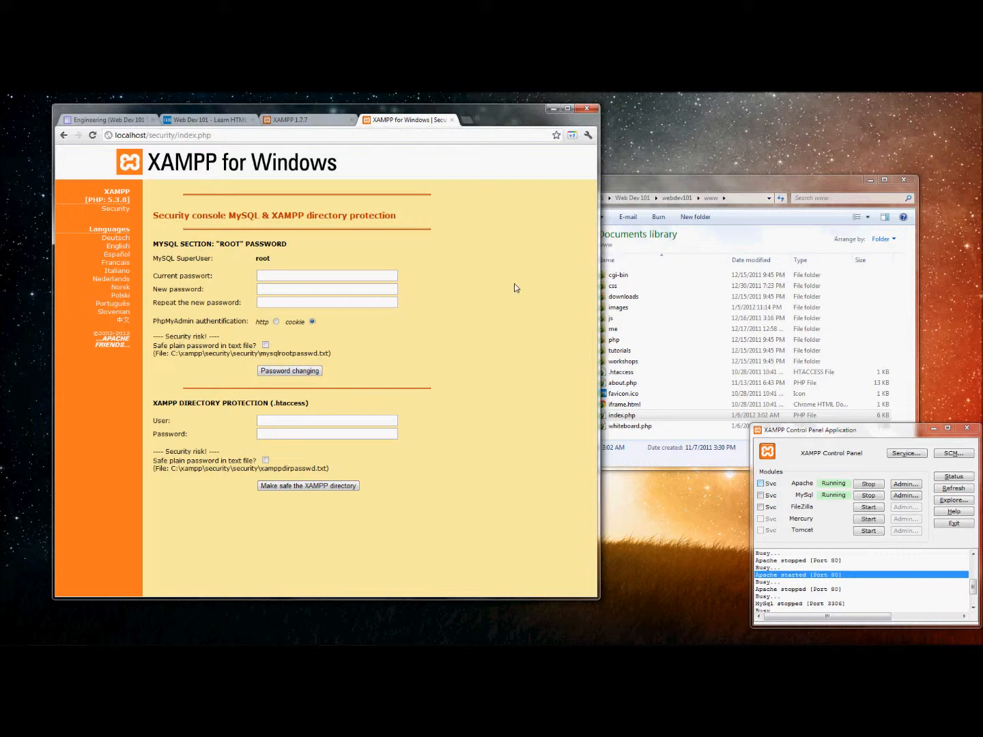
# Select the security/index.php path in the address bar.
pyautogui.moveTo(221, 137); pyautogui.dragTo(198, 138)
pyautogui.moveTo(201, 139); pyautogui.dragTo(144, 140)
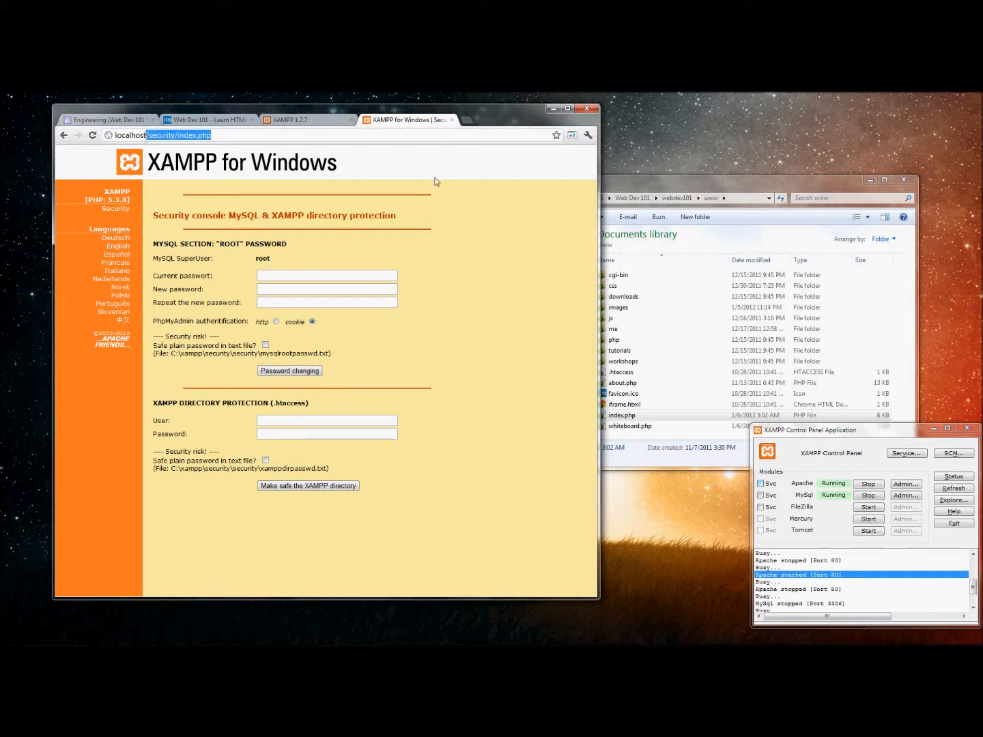
pyautogui.click(642, 188)
# Browse from Computer to C:\xampp\htdocs and move the window to reveal the www folder.
pyautogui.click(540, 256)
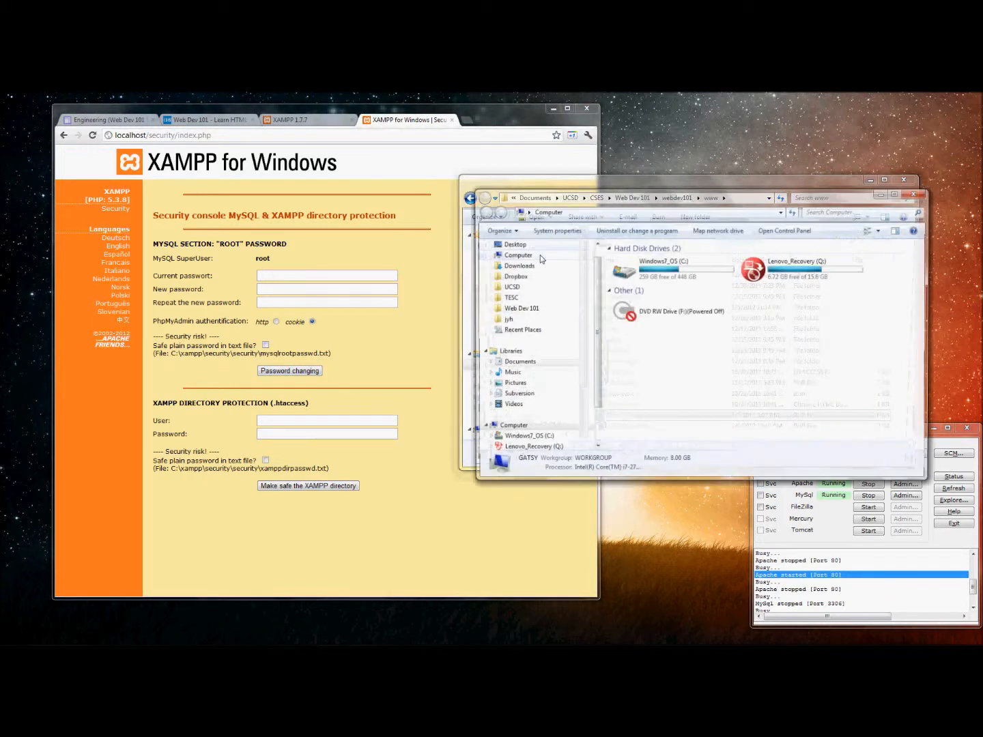
pyautogui.doubleClick(648, 265)
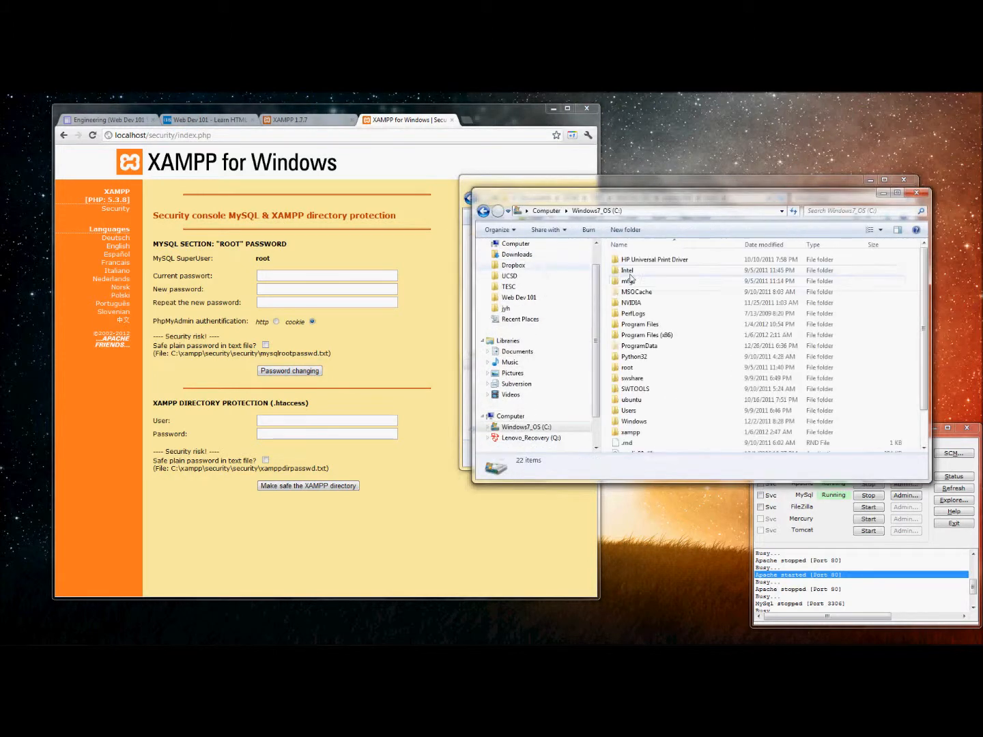
pyautogui.doubleClick(635, 432)
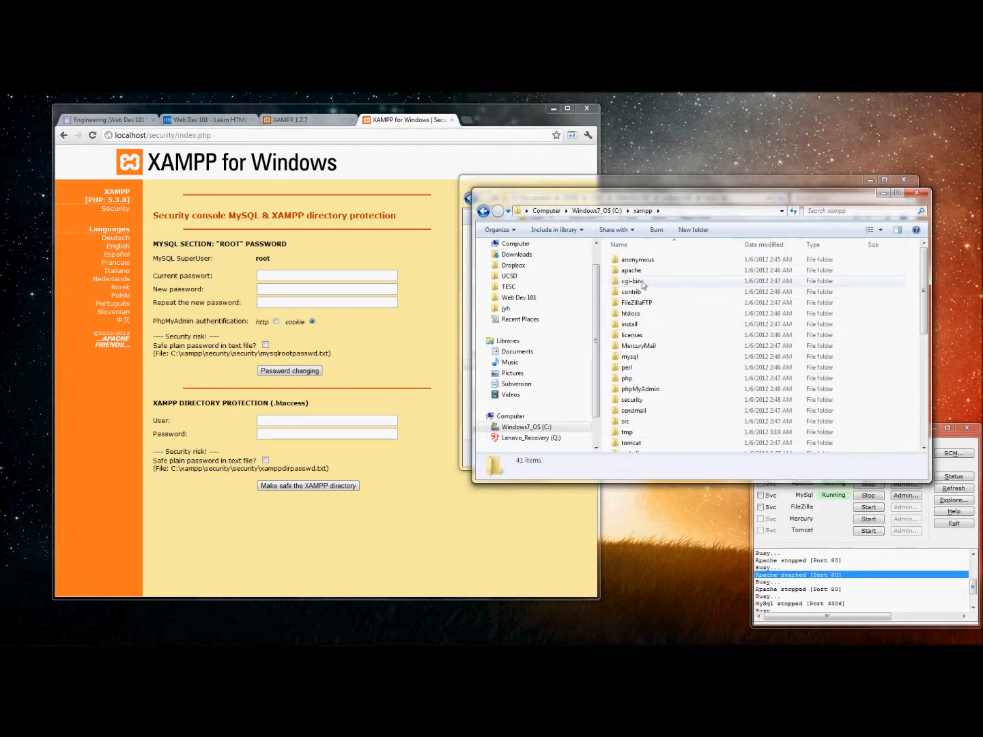
pyautogui.doubleClick(630, 314)
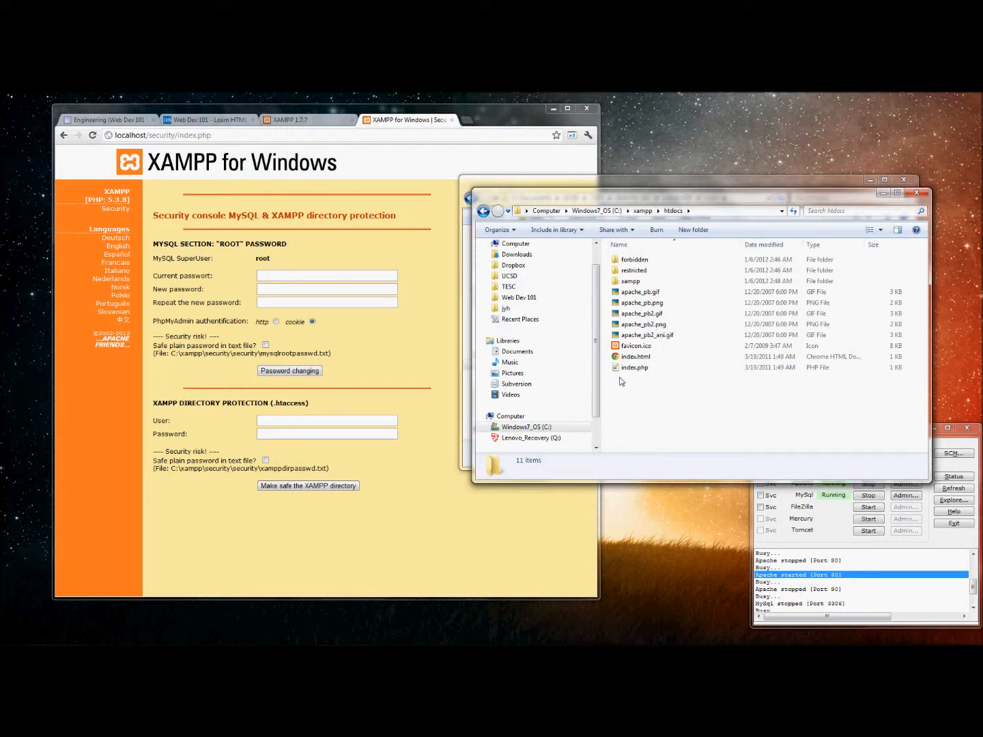
pyautogui.moveTo(621, 380); pyautogui.dragTo(677, 430)
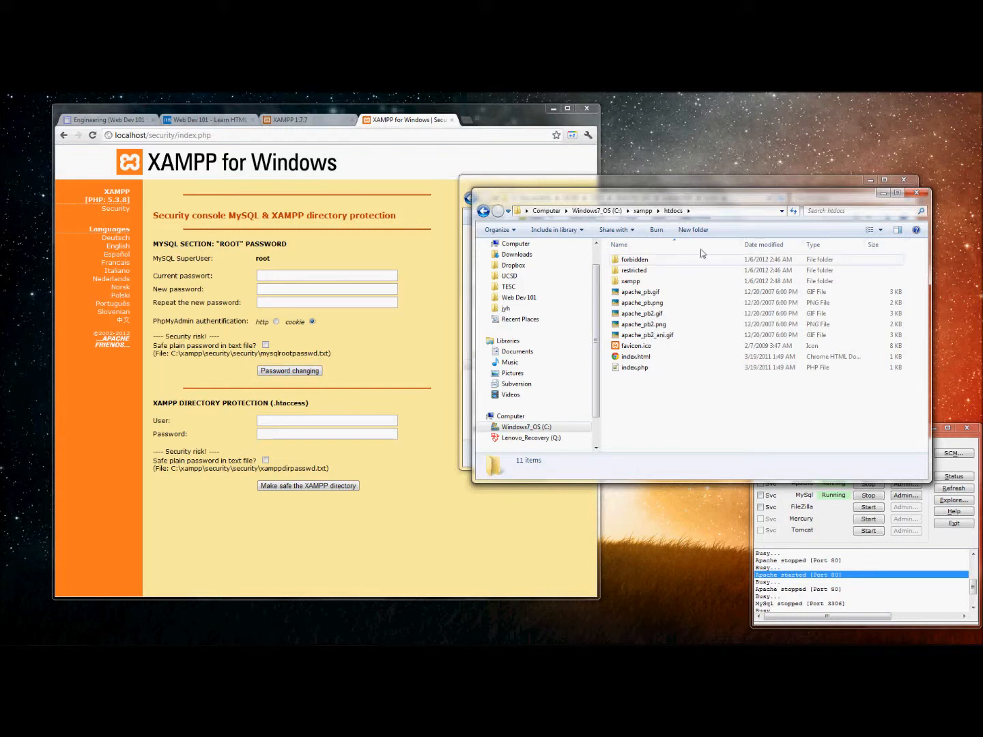
pyautogui.moveTo(696, 196); pyautogui.dragTo(694, 170)
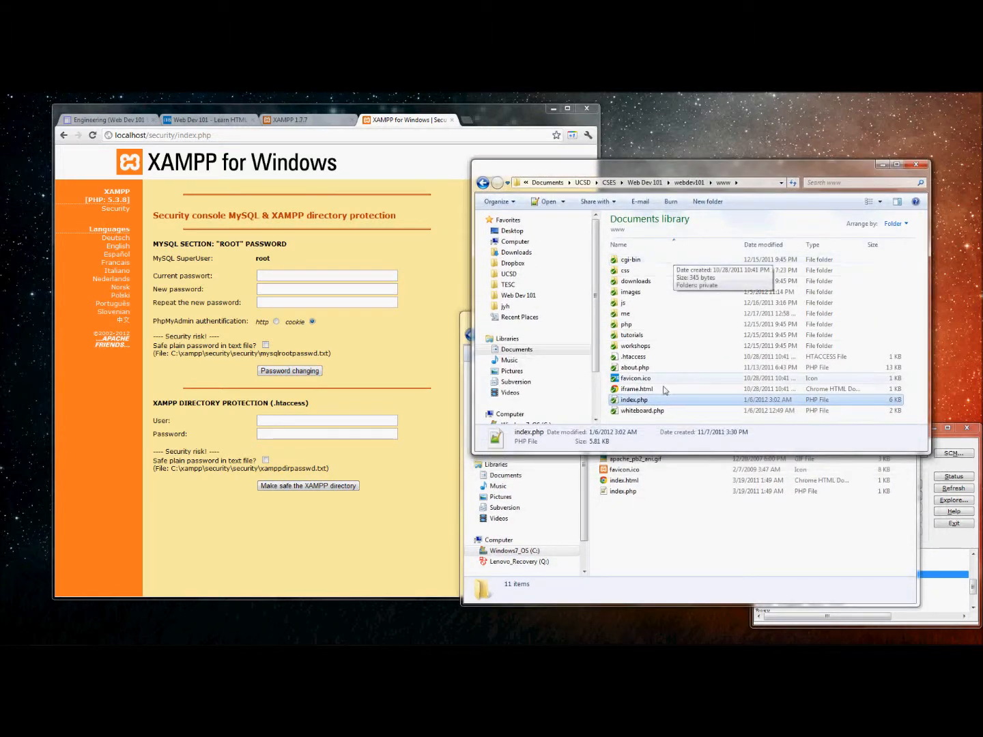
# Enter webdev101/ in Chrome's address bar, producing the could-not-find-webdev101 error.
pyautogui.click(642, 420)
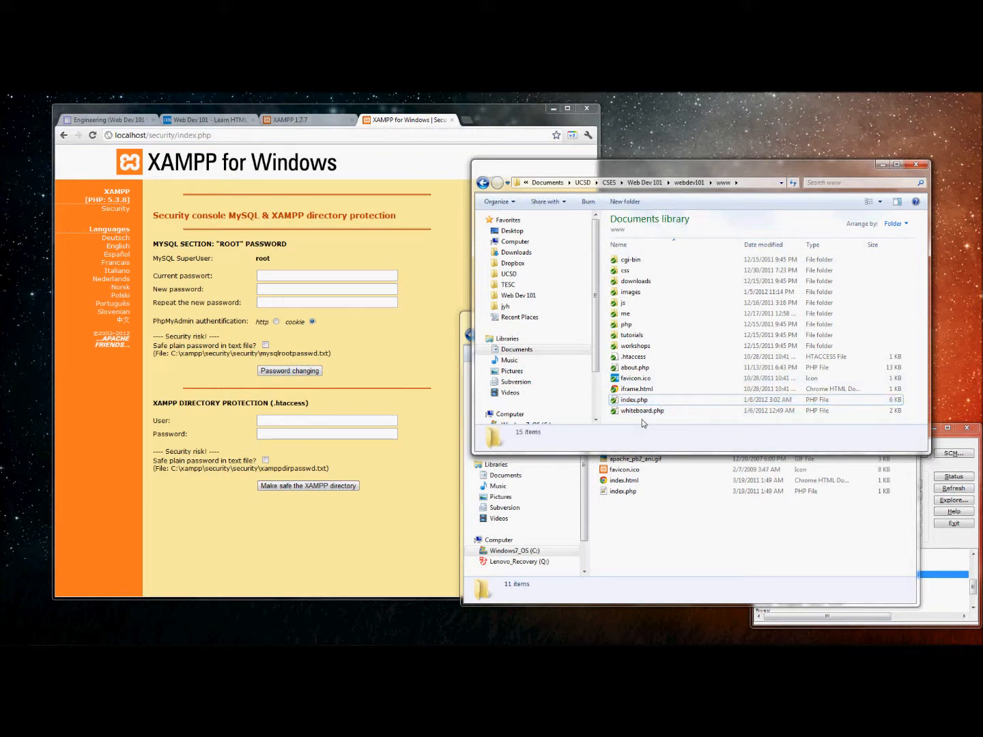
pyautogui.click(361, 217)
pyautogui.hotkey('ctrl', 'l')
pyautogui.write('webd')
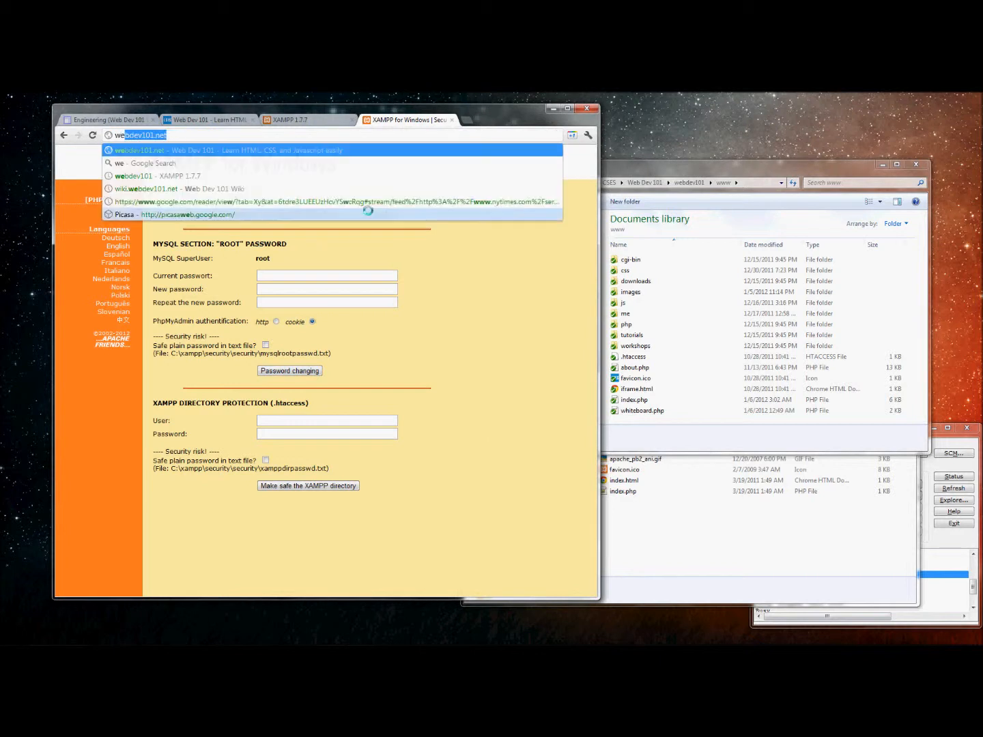
pyautogui.write('ev101/')
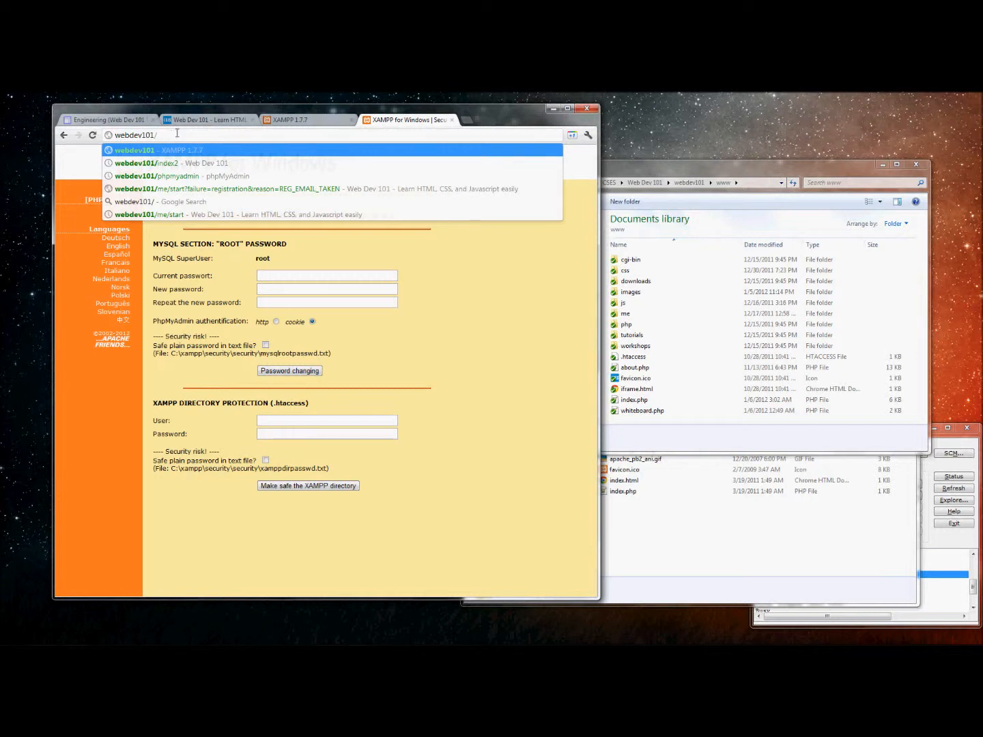
pyautogui.press('Return')
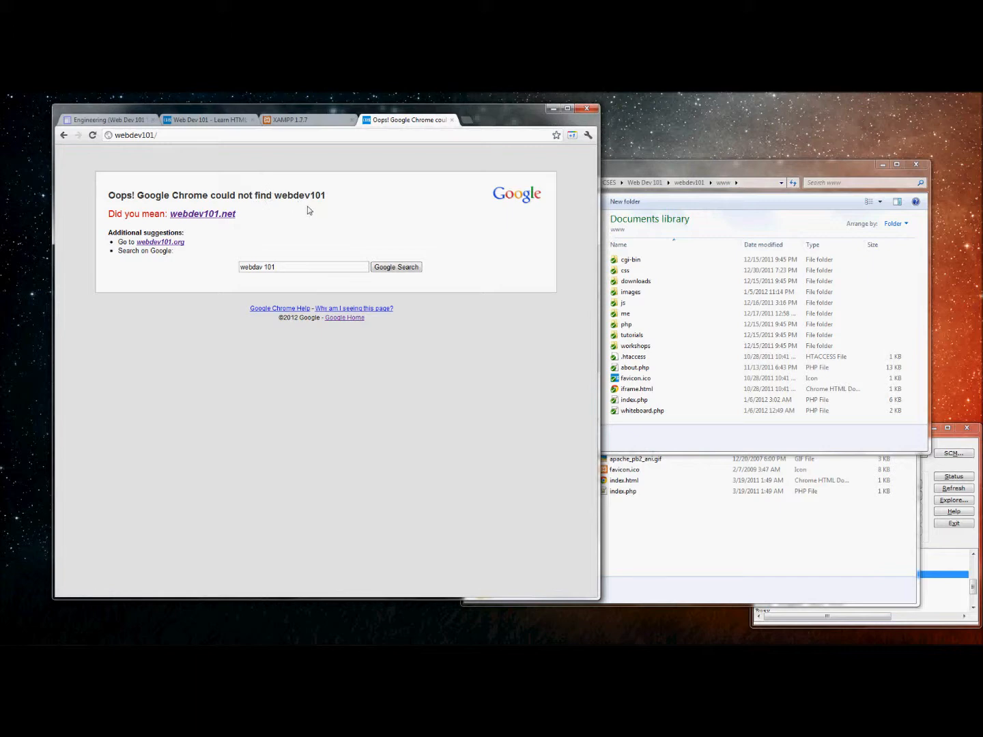
# Navigate to C:\xampp\apache\conf\extra and open httpd-vhosts.conf with Notepad++.
pyautogui.click(649, 172)
pyautogui.click(661, 513)
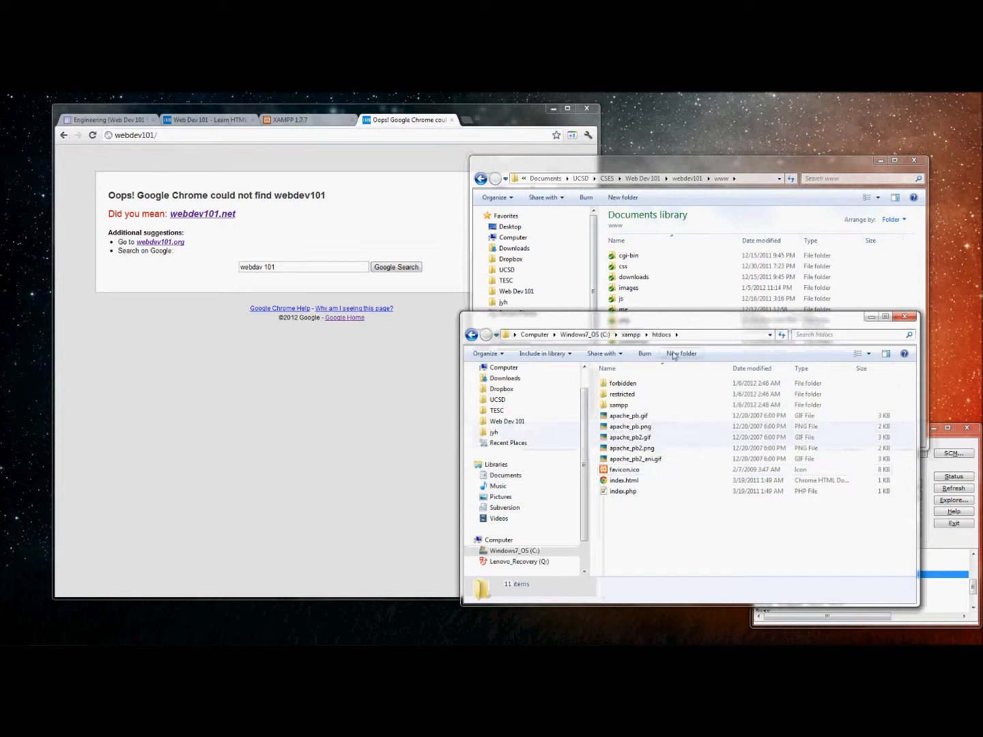
pyautogui.click(584, 335)
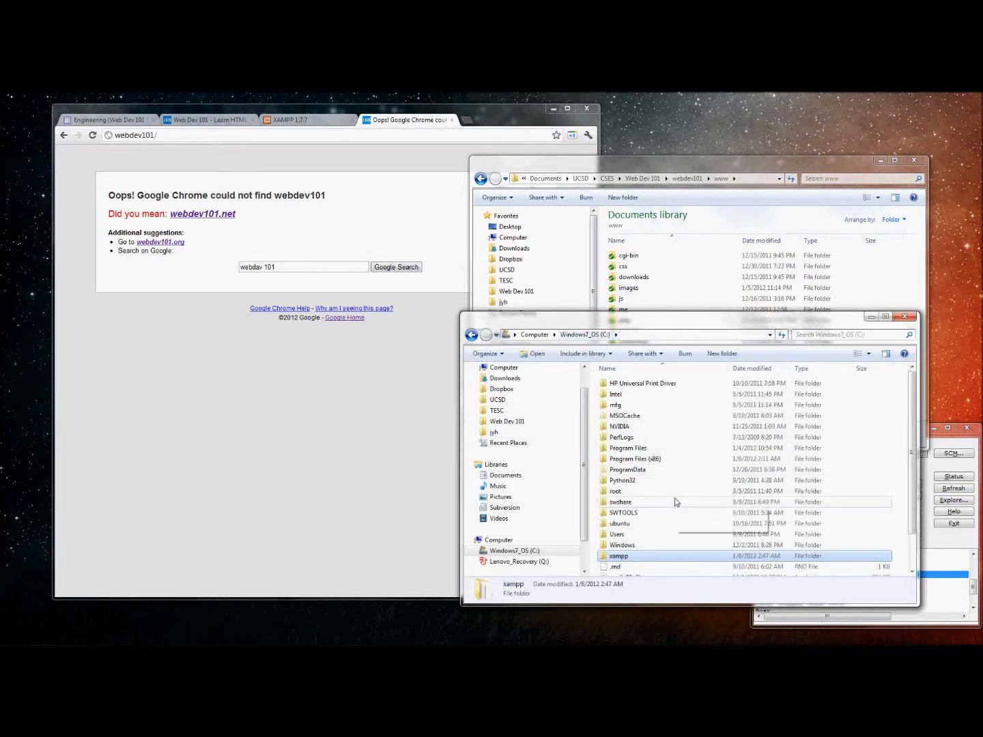
pyautogui.doubleClick(618, 556)
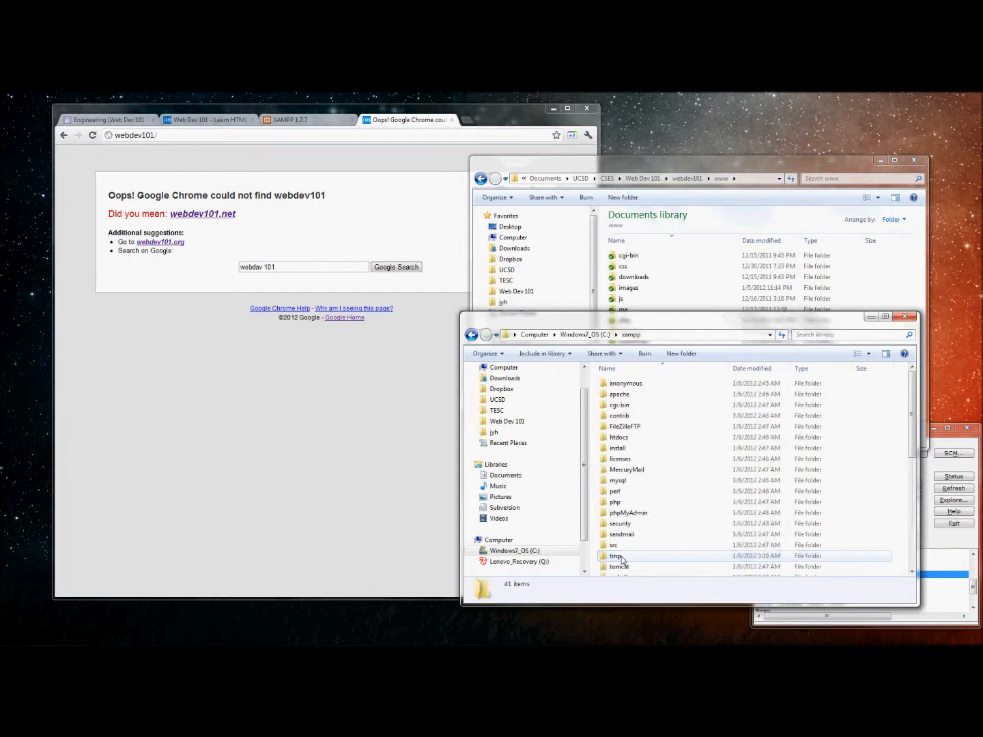
pyautogui.doubleClick(619, 400)
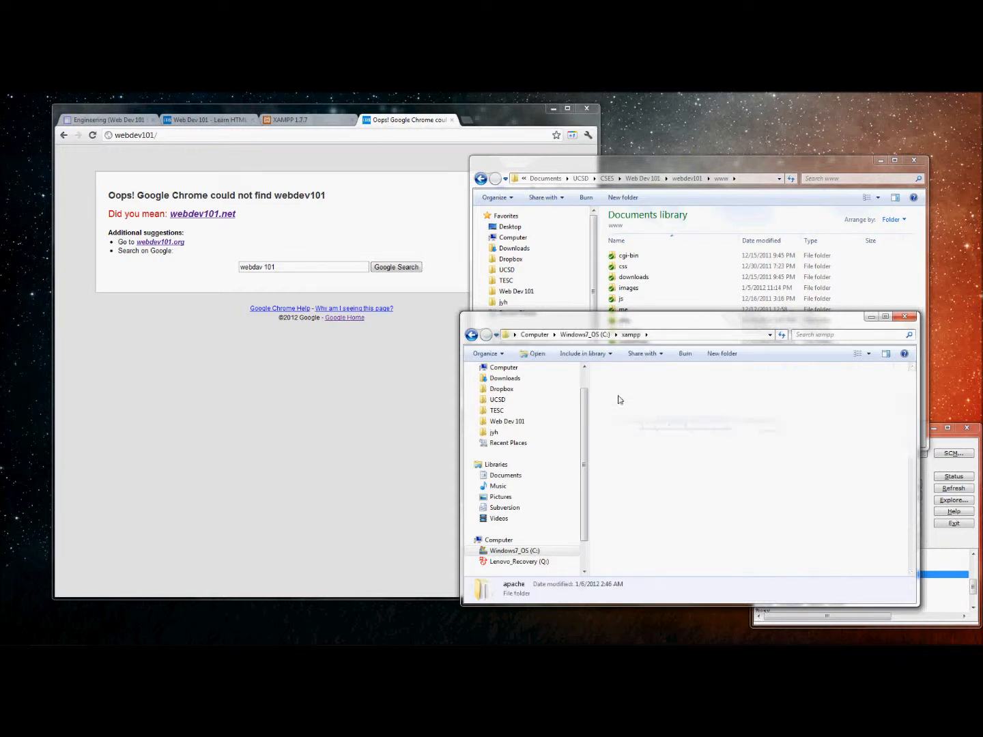
pyautogui.doubleClick(617, 397)
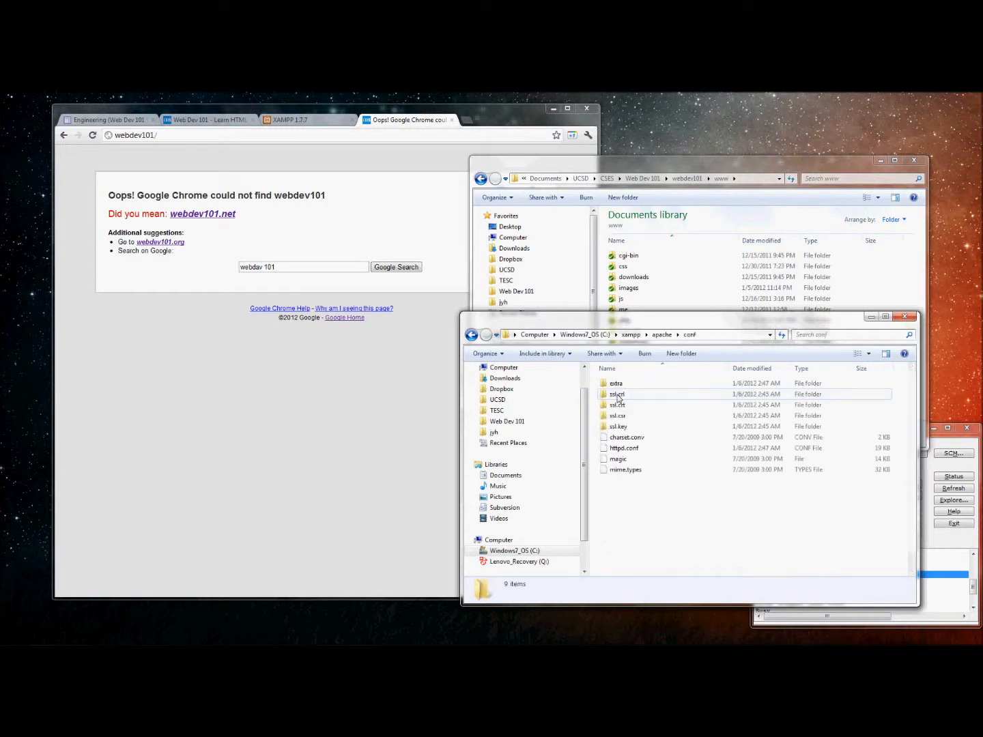
pyautogui.doubleClick(617, 385)
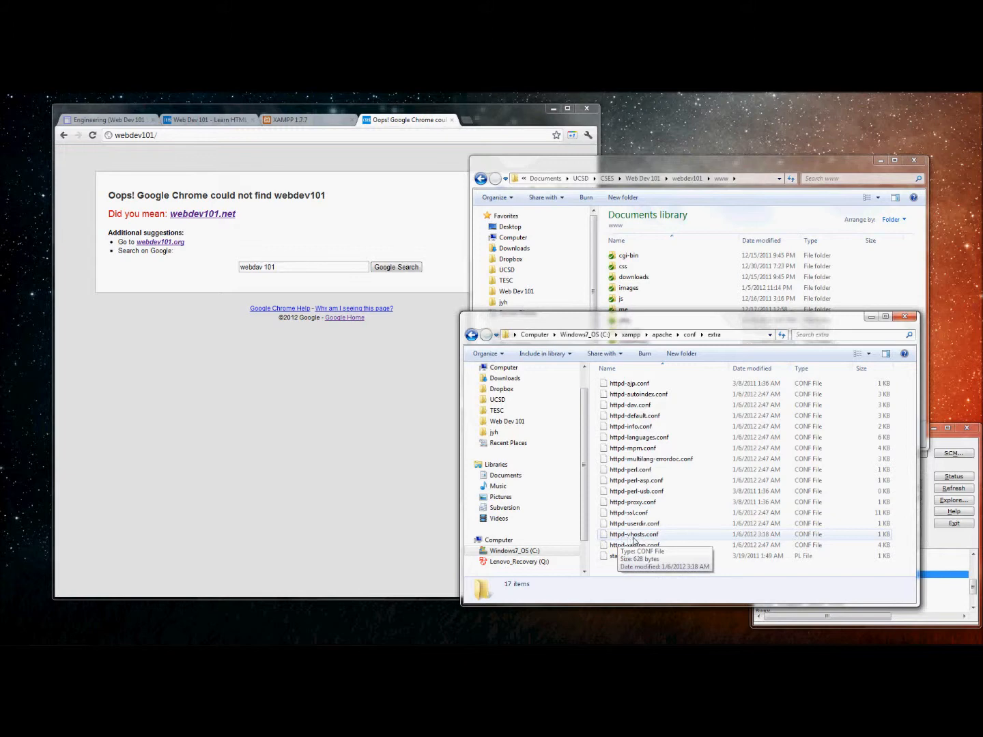
pyautogui.rightClick(635, 537)
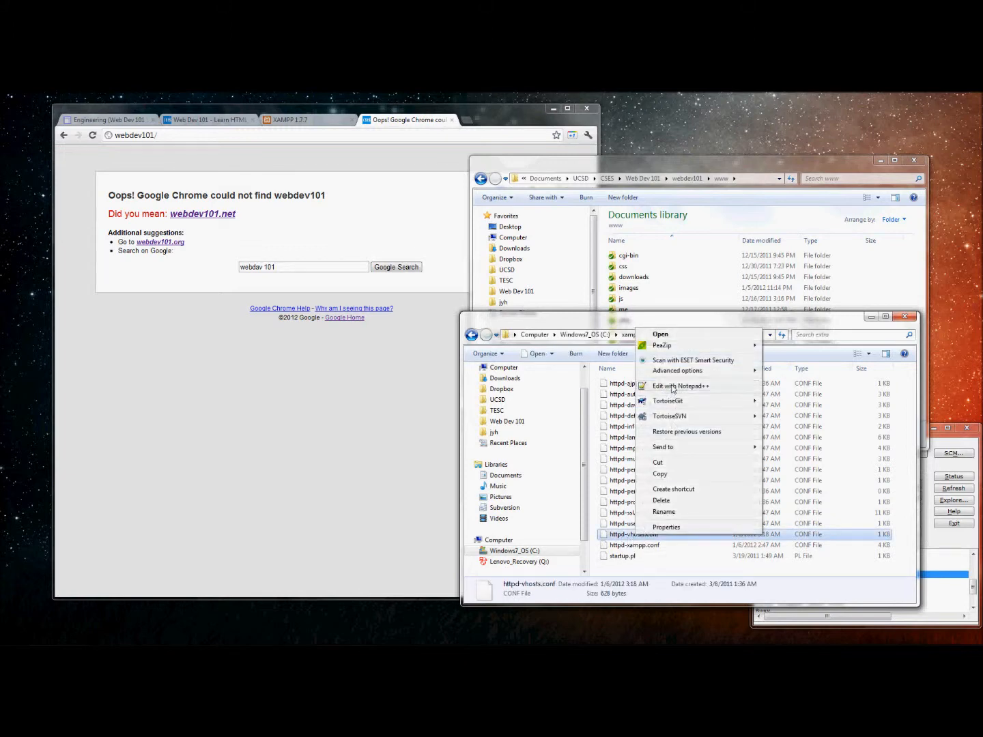
pyautogui.click(654, 386)
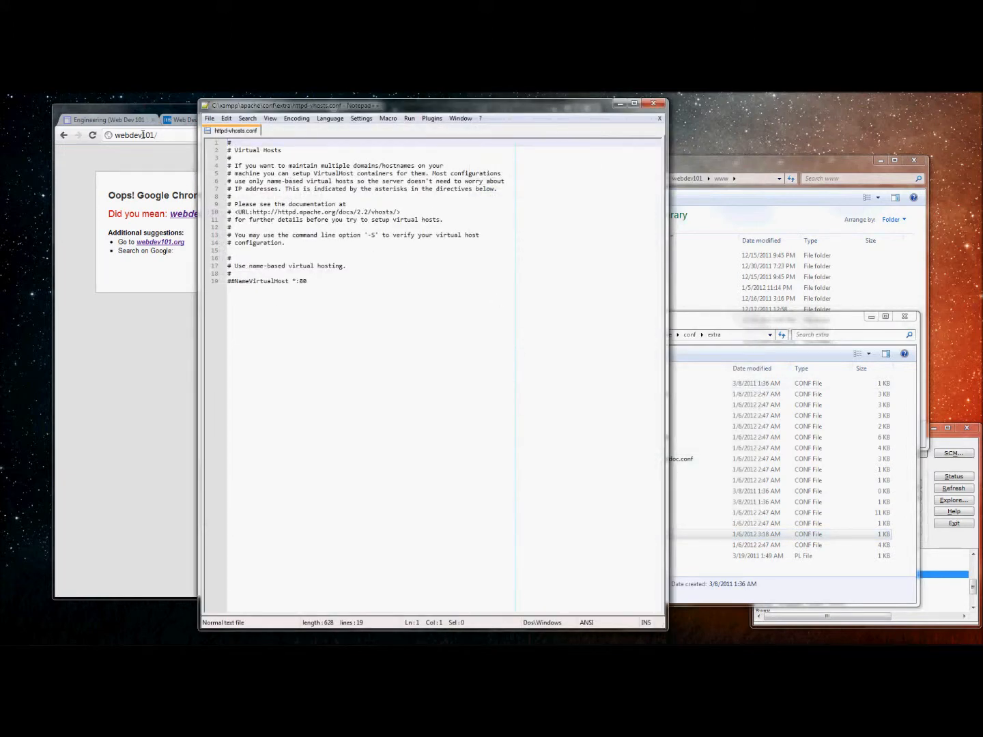
# Copy the virtual host code block from the Engineering instructions page and paste it below line 19.
pyautogui.click(132, 125)
pyautogui.moveTo(252, 472); pyautogui.dragTo(194, 359)
pyautogui.hotkey('ctrl', 'c')
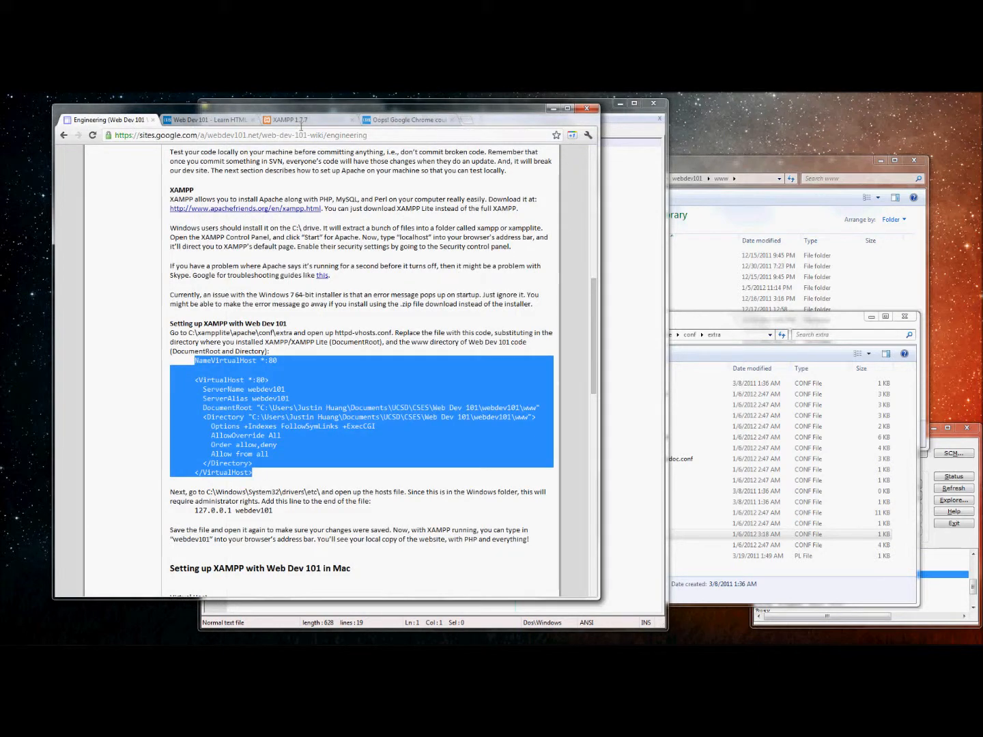
pyautogui.hotkey('alt', 'Tab')
pyautogui.click(392, 319)
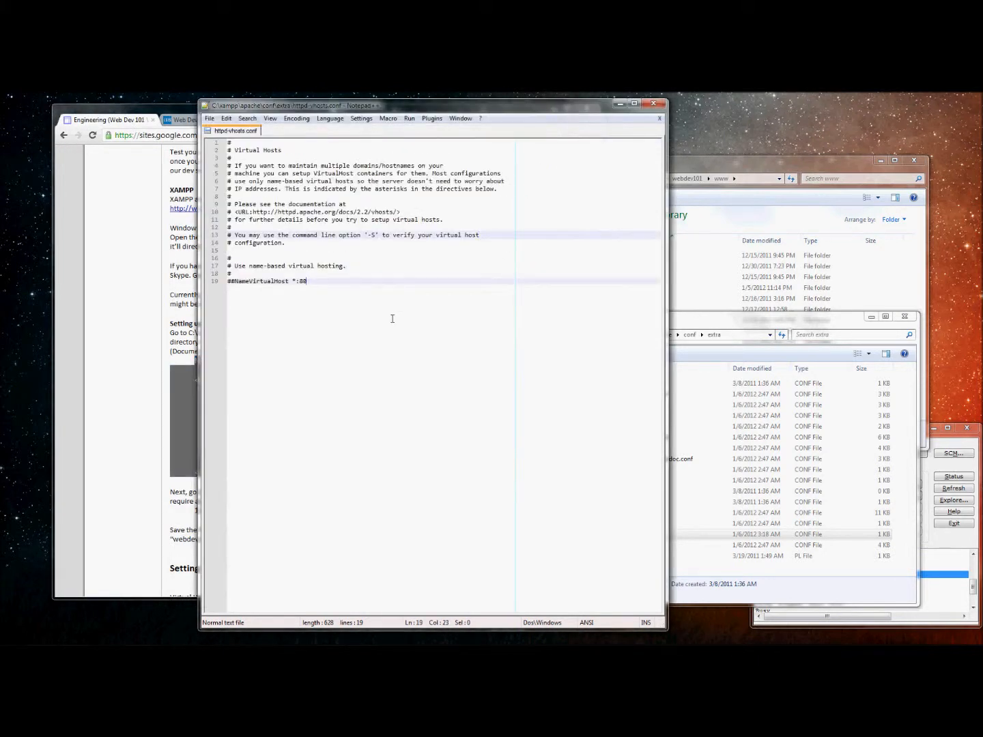
pyautogui.hotkey('ctrl', 'v')
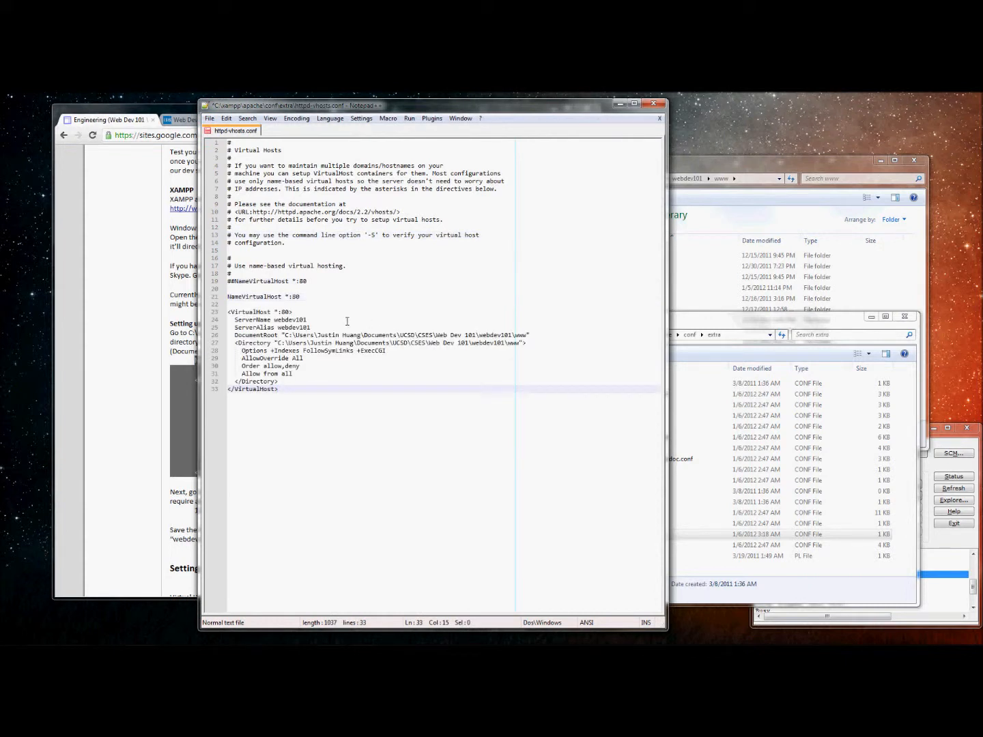
pyautogui.doubleClick(286, 320)
pyautogui.click(293, 326)
pyautogui.doubleClick(293, 326)
pyautogui.click(293, 320)
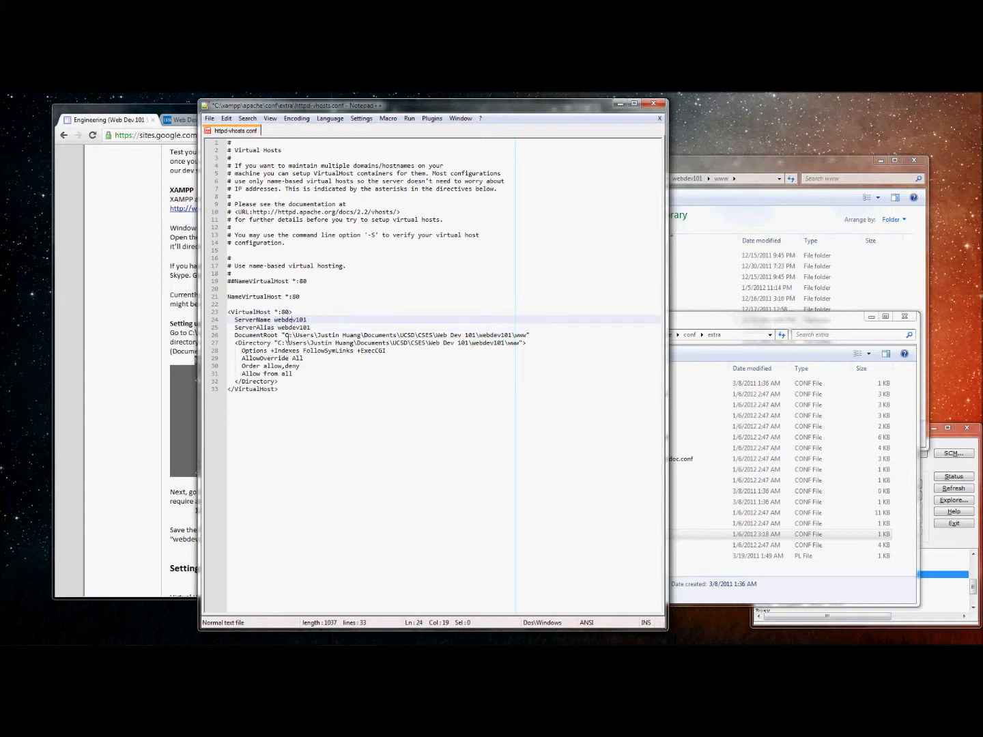
# Recheck the failed webdev101 page in Chrome and return to httpd-vhosts.conf.
pyautogui.click(169, 252)
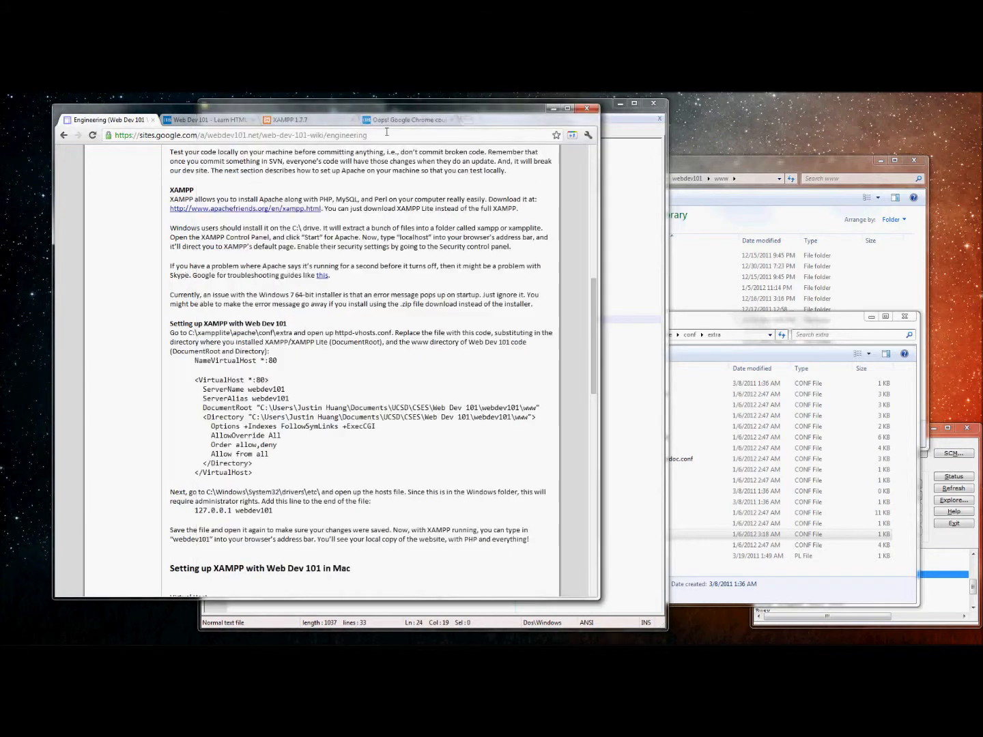
pyautogui.click(427, 120)
pyautogui.click(158, 136)
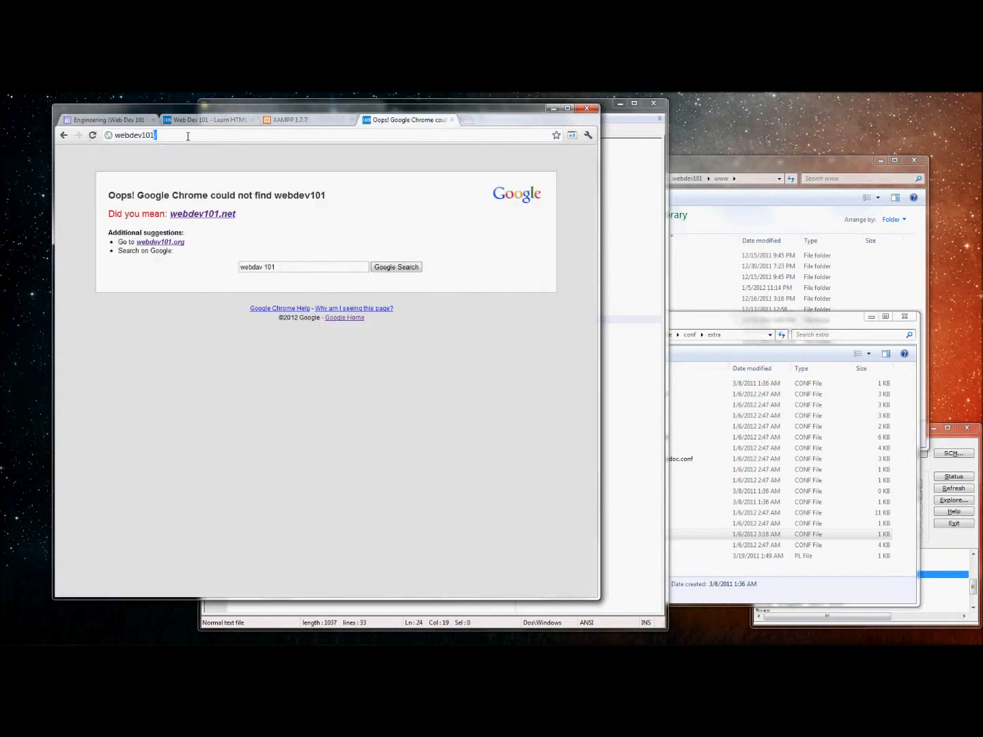
pyautogui.click(629, 280)
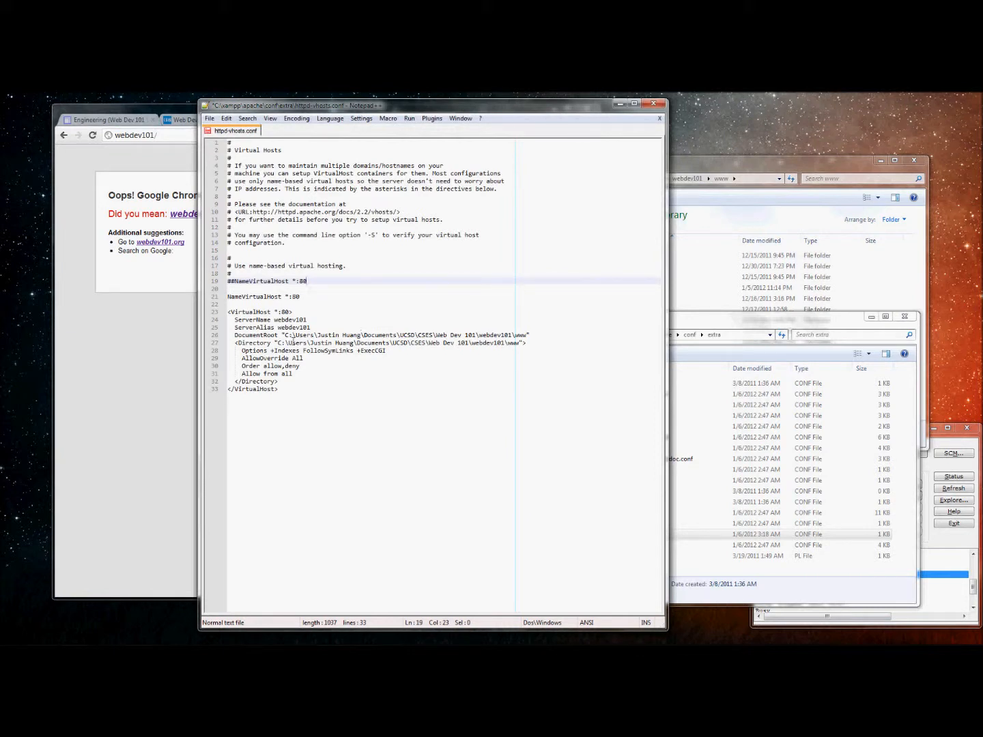
# Inspect the Directory and DocumentRoot paths in the webdev101 VirtualHost block.
pyautogui.moveTo(277, 342); pyautogui.dragTo(526, 343)
pyautogui.click(524, 334)
pyautogui.moveTo(735, 162); pyautogui.dragTo(740, 164)
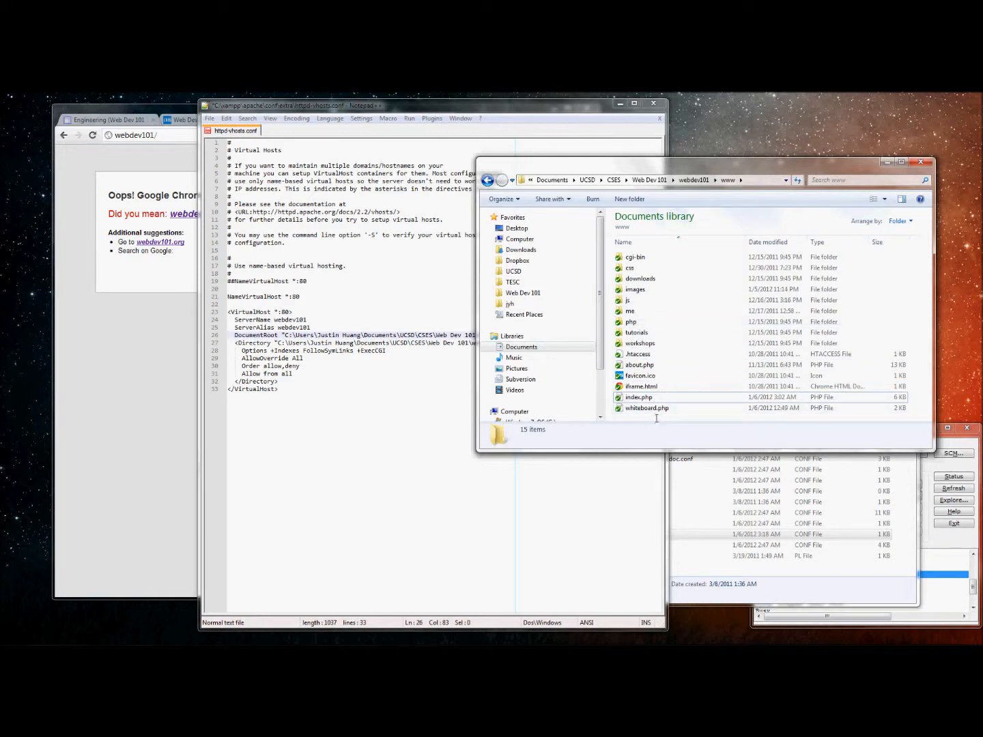
pyautogui.moveTo(594, 167); pyautogui.dragTo(651, 172)
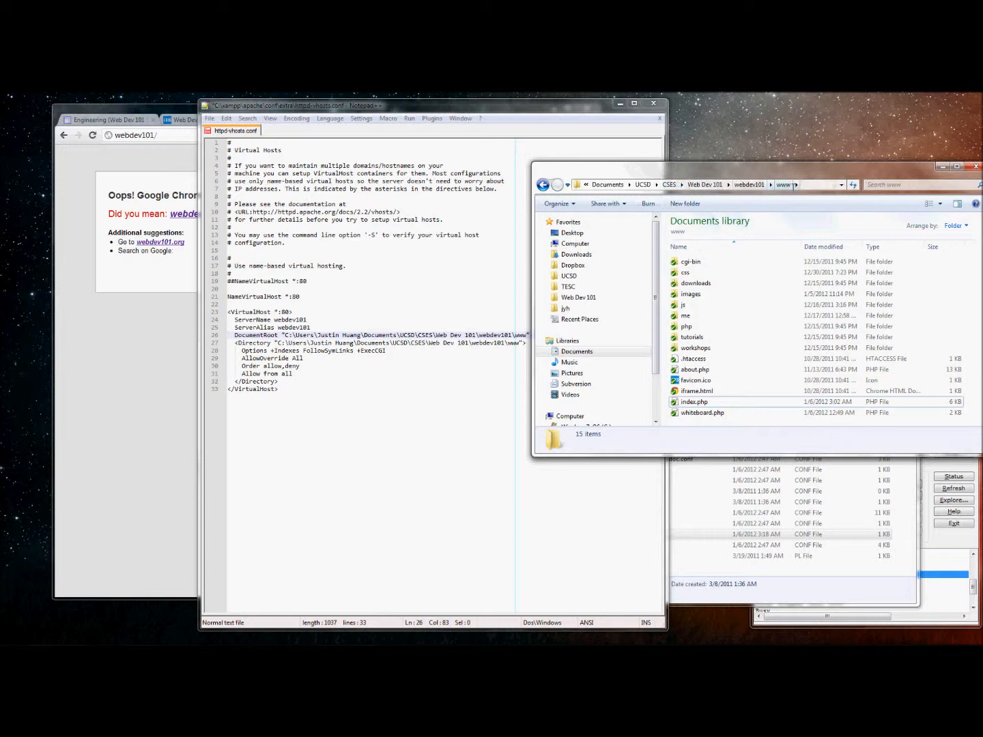
# Paste the www folder's full path from Explorer below the block to compare, then remove it.
pyautogui.rightClick(783, 185)
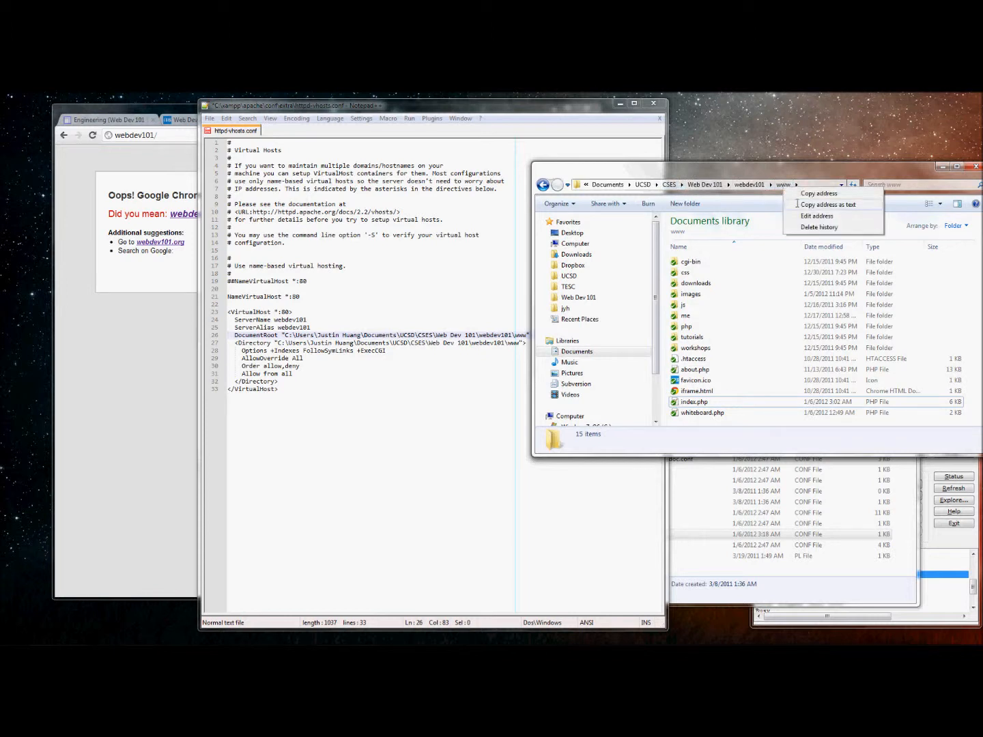
pyautogui.click(828, 204)
pyautogui.click(431, 395)
pyautogui.press('Return')
pyautogui.press('Return')
pyautogui.hotkey('ctrl', 'v')
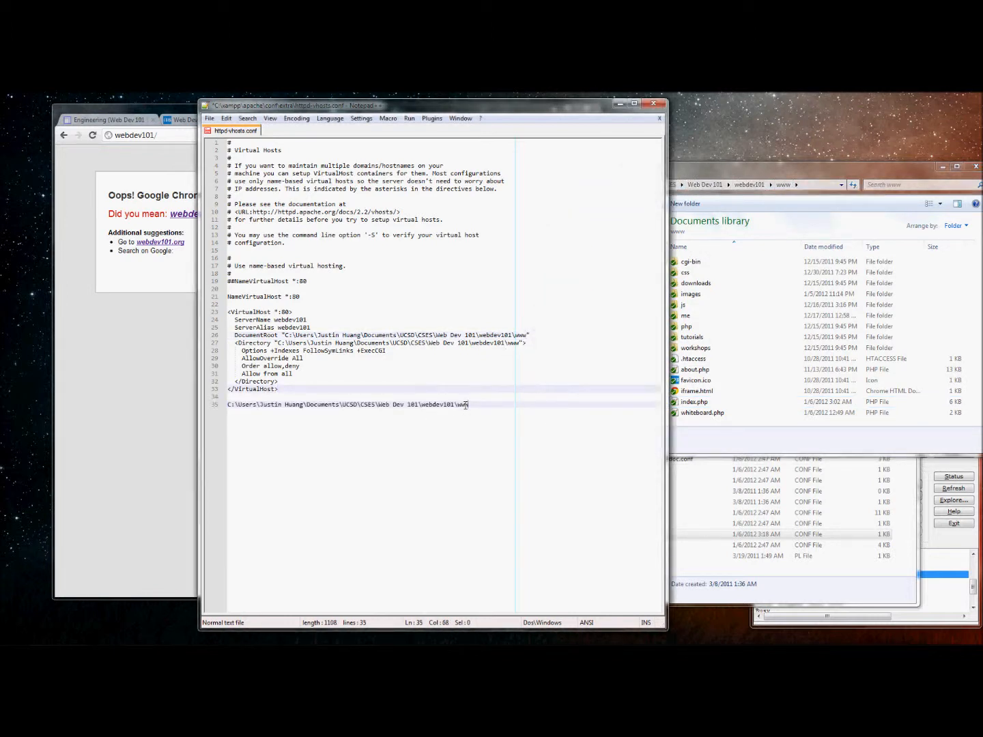
pyautogui.keyDown('shift'); pyautogui.click(225, 405); pyautogui.keyUp('shift')
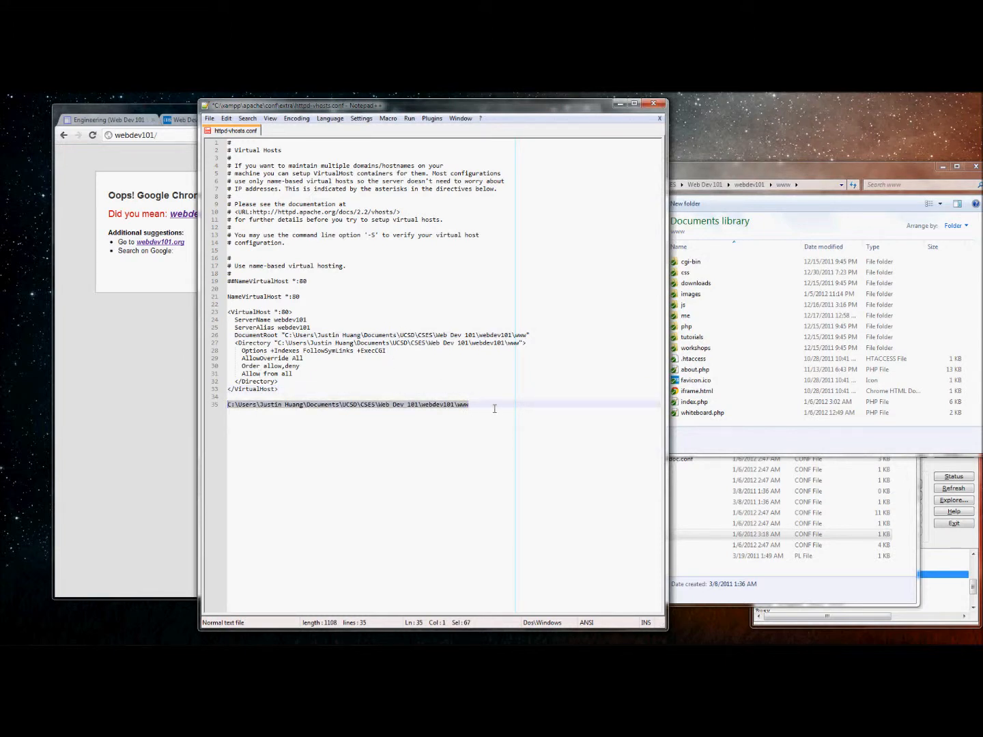
pyautogui.press('BackSpace')
pyautogui.press('BackSpace')
pyautogui.press('BackSpace')
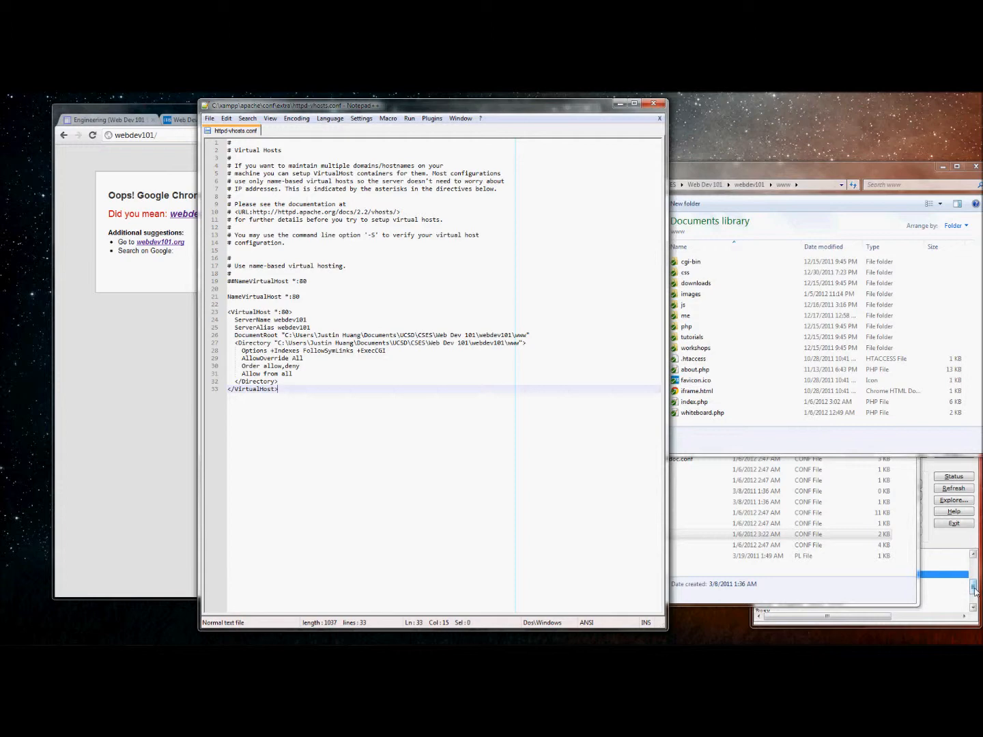
# Stop and restart Apache in the XAMPP Control Panel to load the new virtual host.
pyautogui.click(761, 579)
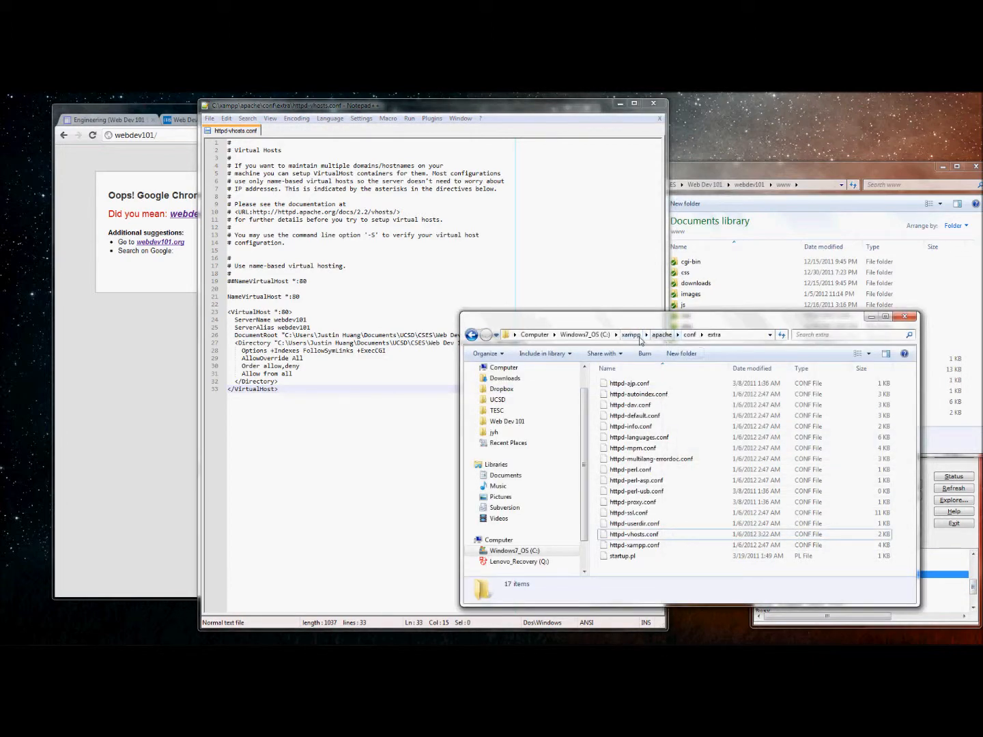
pyautogui.click(660, 335)
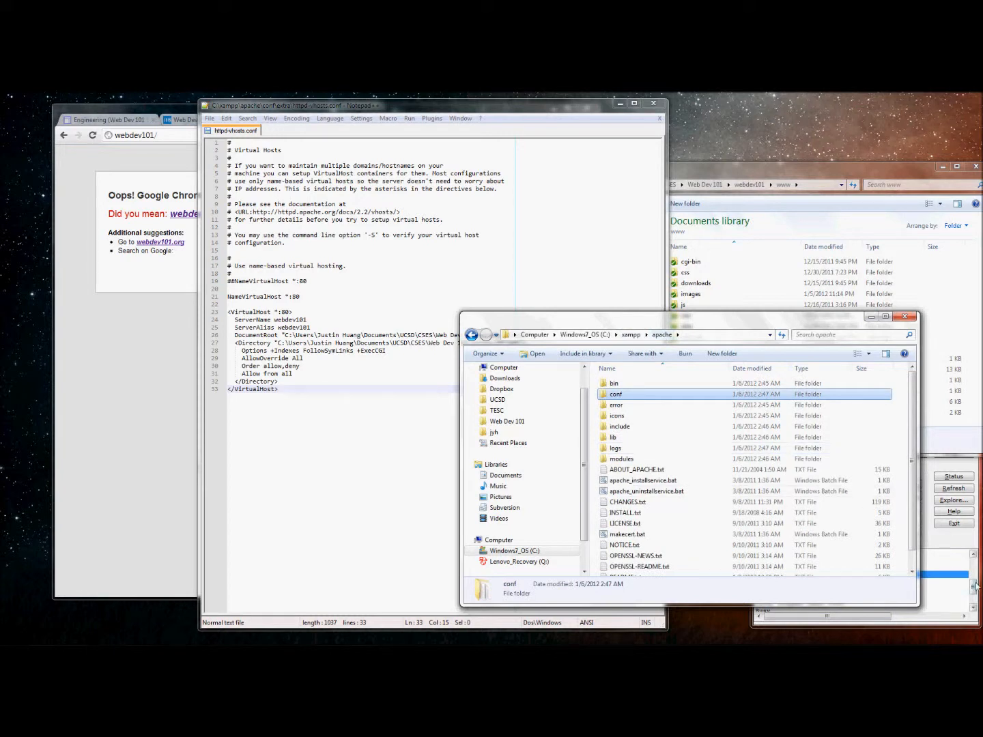
pyautogui.click(944, 556)
pyautogui.click(868, 483)
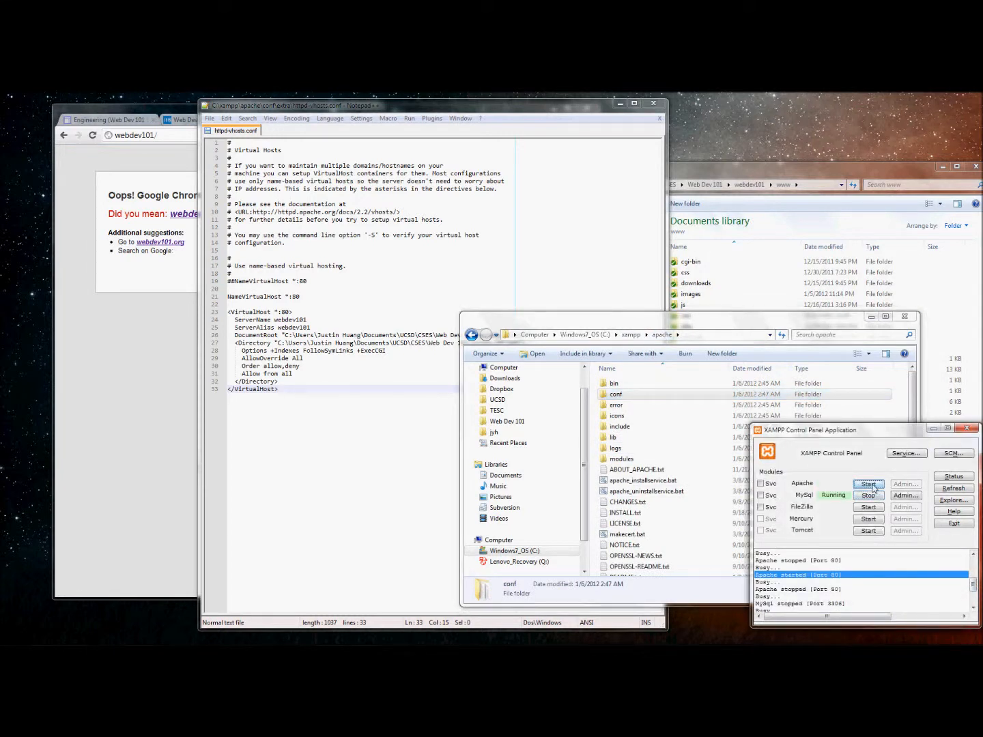
pyautogui.click(868, 484)
pyautogui.click(533, 267)
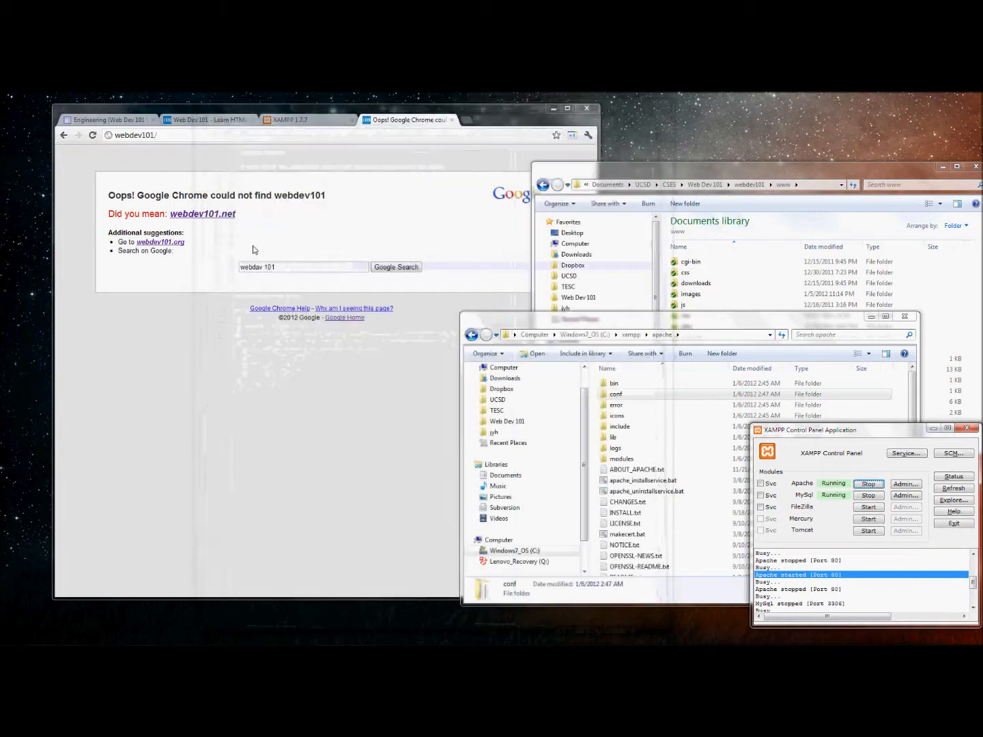
# Reload webdev101/ in Chrome, which still cannot be found.
pyautogui.click(94, 137)
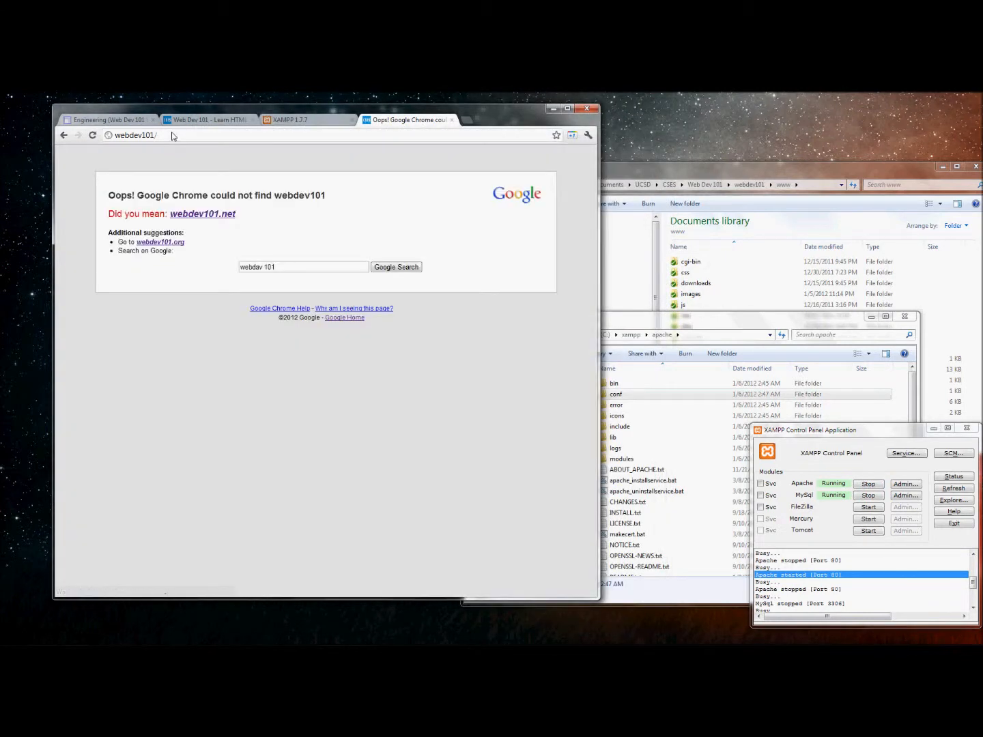
pyautogui.click(167, 137)
pyautogui.click(163, 139)
pyautogui.click(150, 136)
pyautogui.moveTo(166, 138)
pyautogui.mouseDown()
pyautogui.moveTo(116, 138)
pyautogui.moveTo(155, 137)
pyautogui.mouseUp()
pyautogui.click(116, 138)
pyautogui.click(165, 140)
pyautogui.moveTo(163, 139)
pyautogui.mouseDown()
pyautogui.moveTo(109, 135)
pyautogui.moveTo(159, 136)
pyautogui.mouseUp()
# Rearrange the folder windows and close the apache folder window.
pyautogui.moveTo(621, 326); pyautogui.dragTo(589, 309)
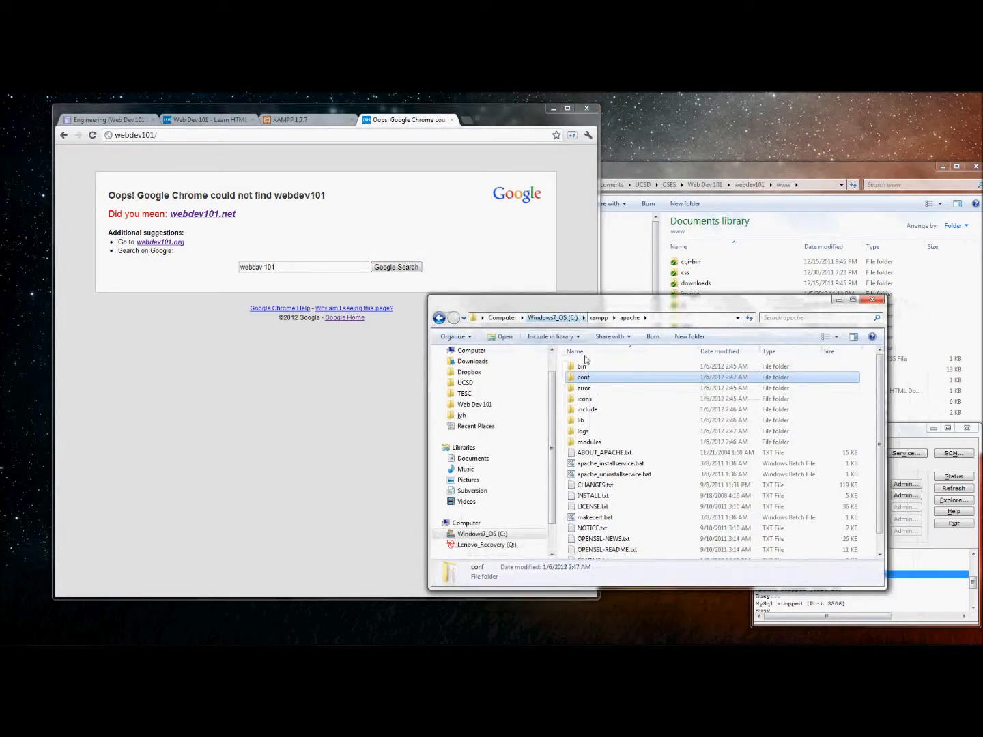
pyautogui.moveTo(703, 175)
pyautogui.mouseDown()
pyautogui.moveTo(703, 187)
pyautogui.moveTo(688, 187)
pyautogui.mouseUp()
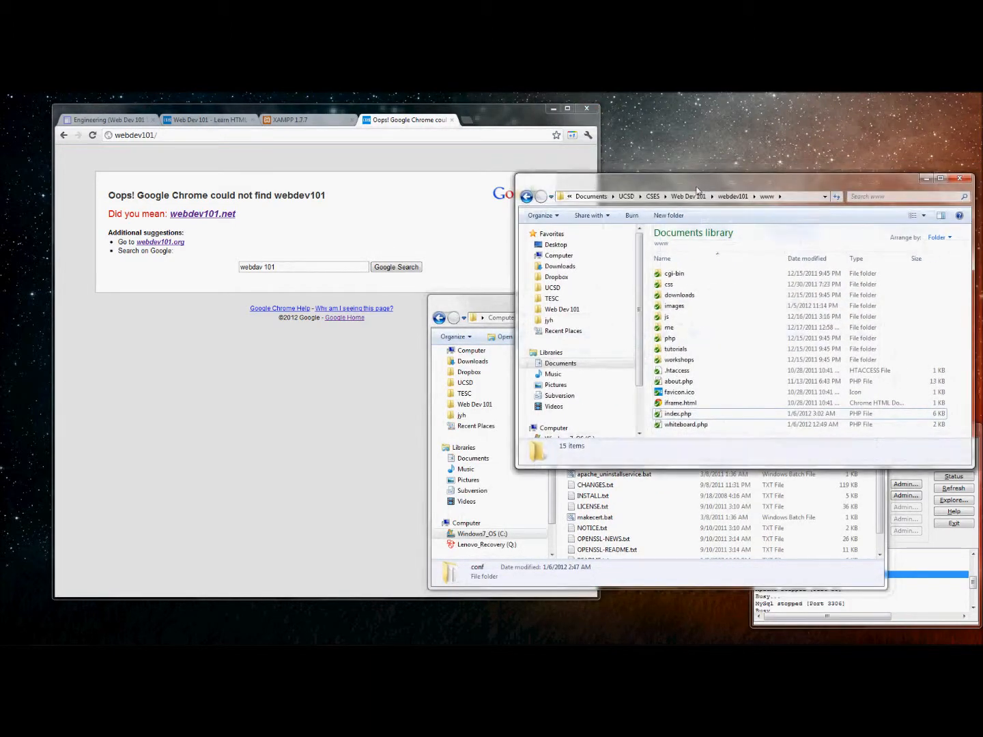
pyautogui.click(507, 307)
pyautogui.click(864, 300)
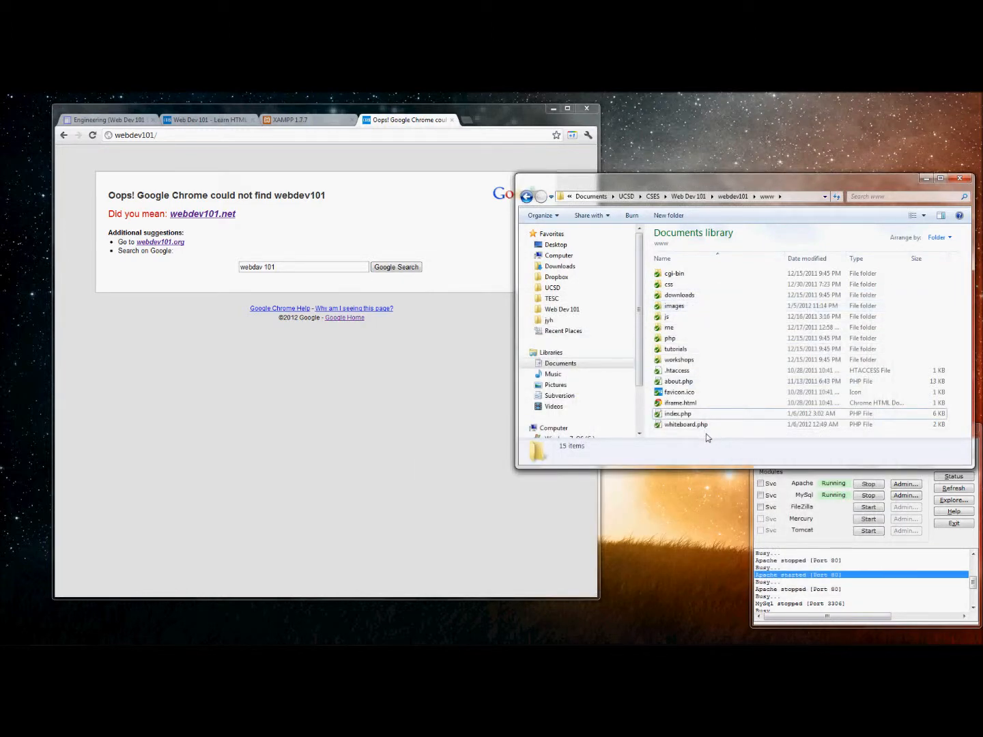
pyautogui.click(164, 136)
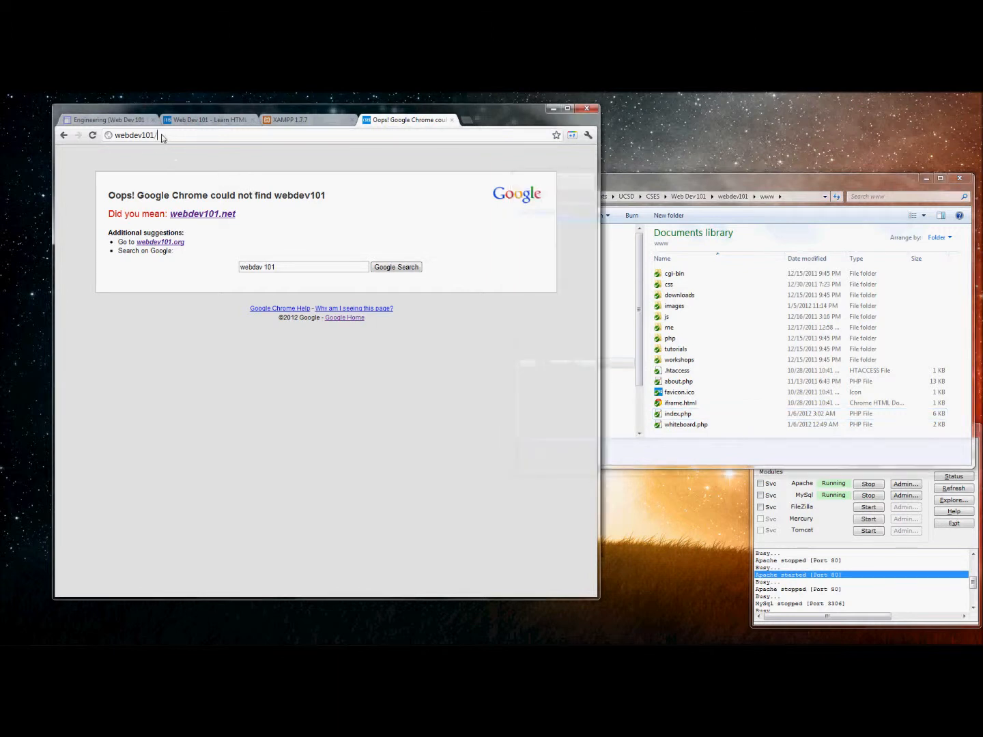
pyautogui.click(164, 136)
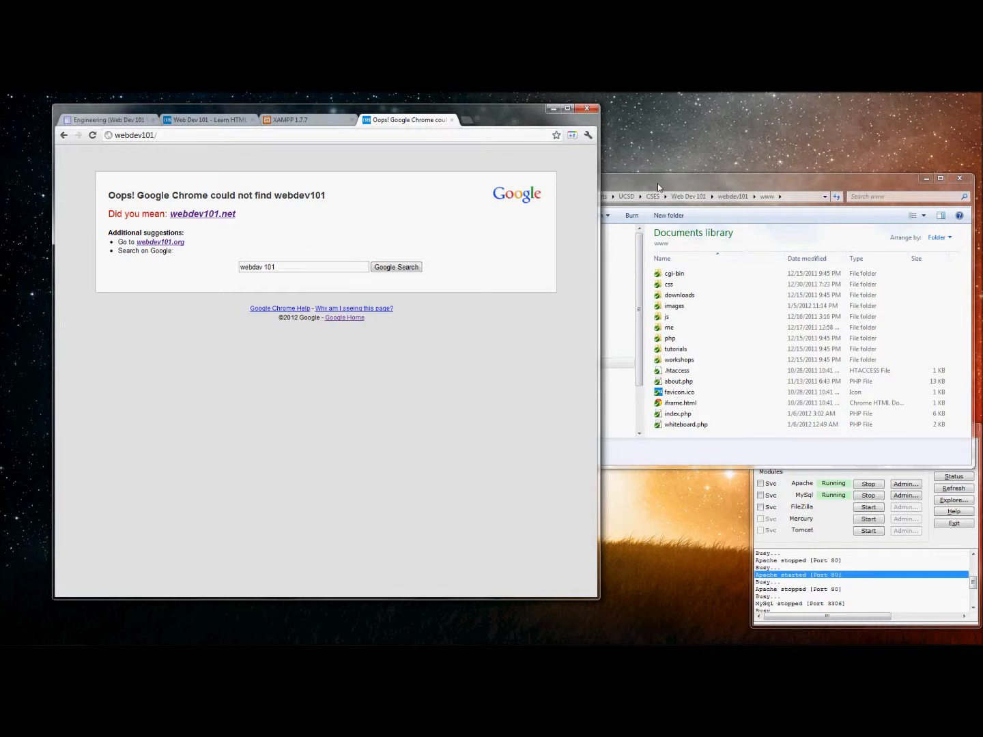
# Launch and close Notepad via Win+R, then search notepad in the Start menu.
pyautogui.press('super+r')
pyautogui.write('notepad')
pyautogui.press('Return')
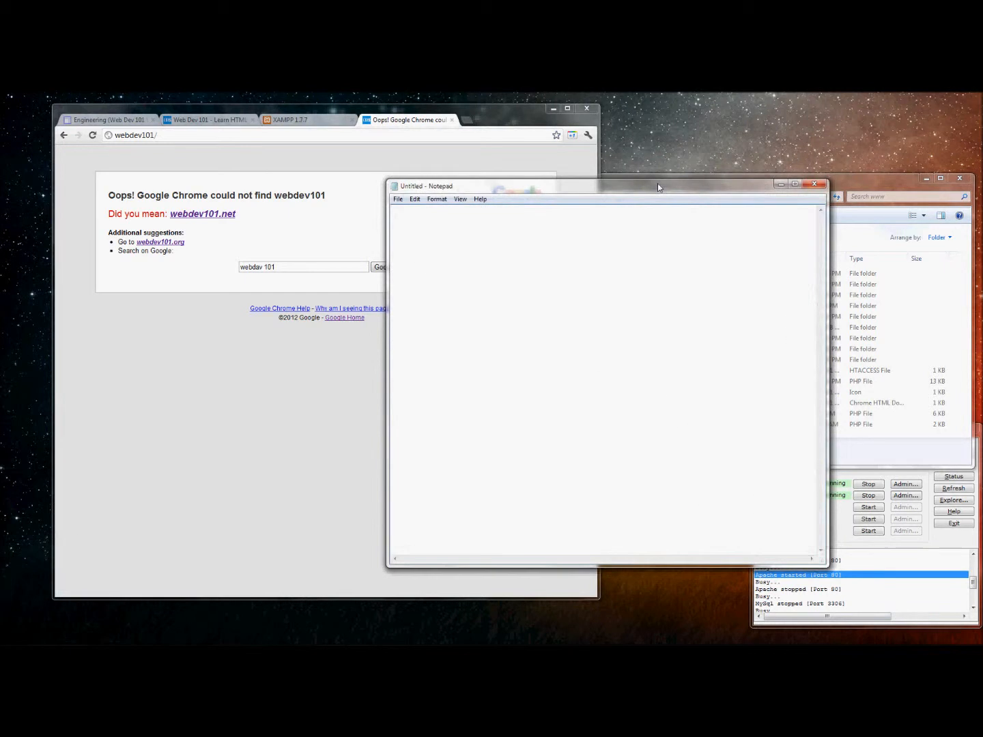
pyautogui.click(820, 187)
pyautogui.press('super')
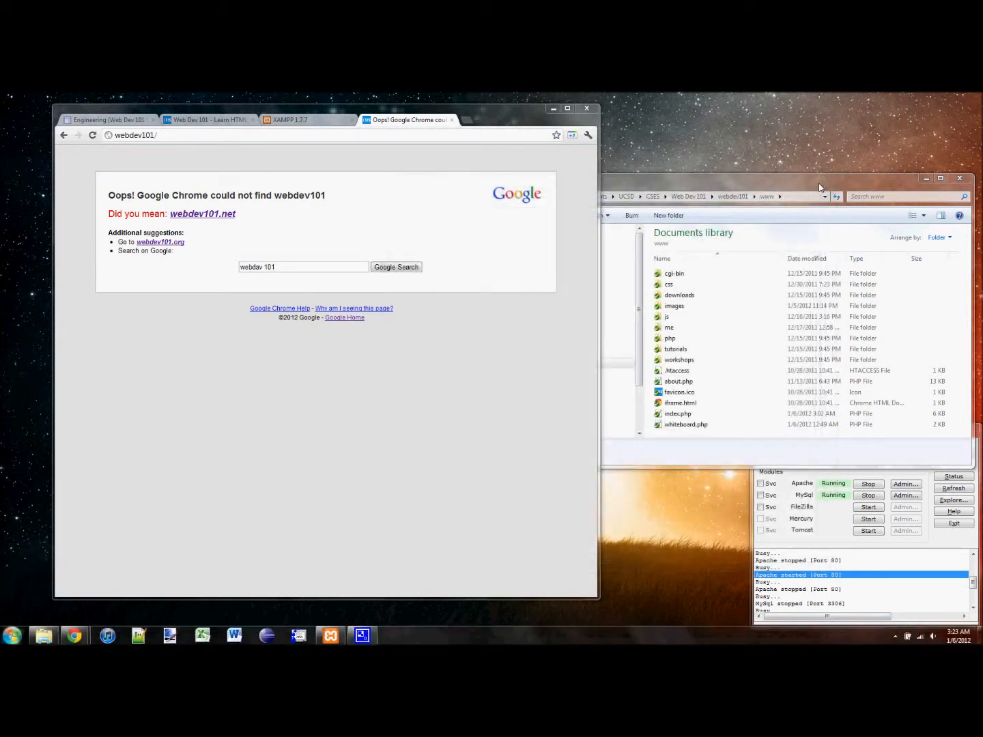
pyautogui.write('notepad')
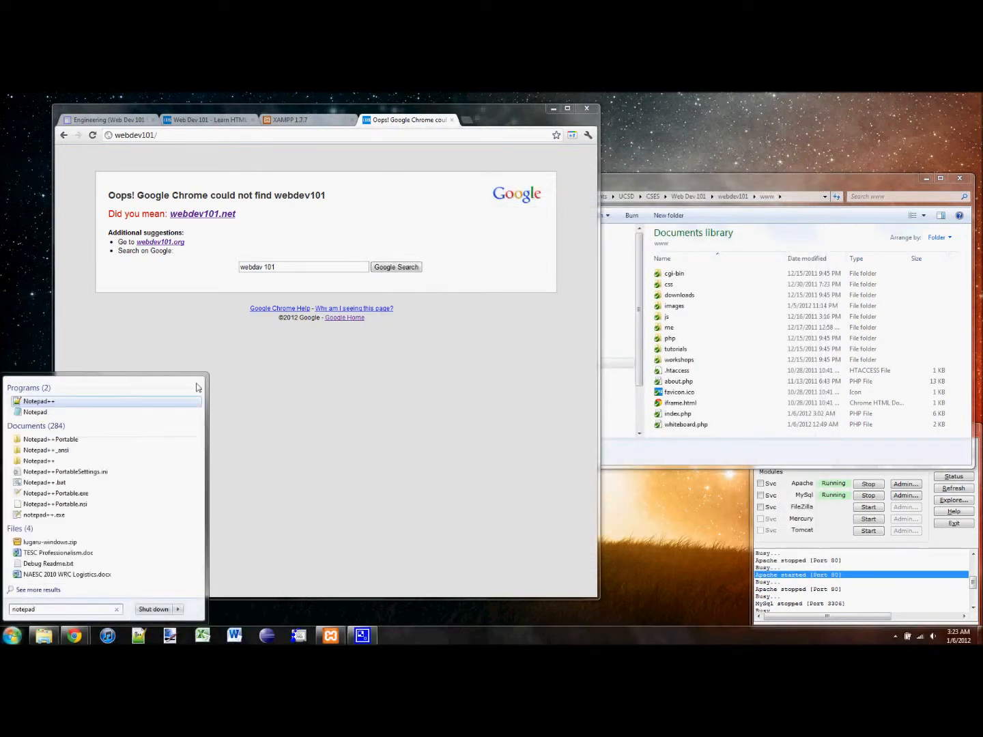
# Run Notepad as administrator from the Start menu search results.
pyautogui.rightClick(40, 413)
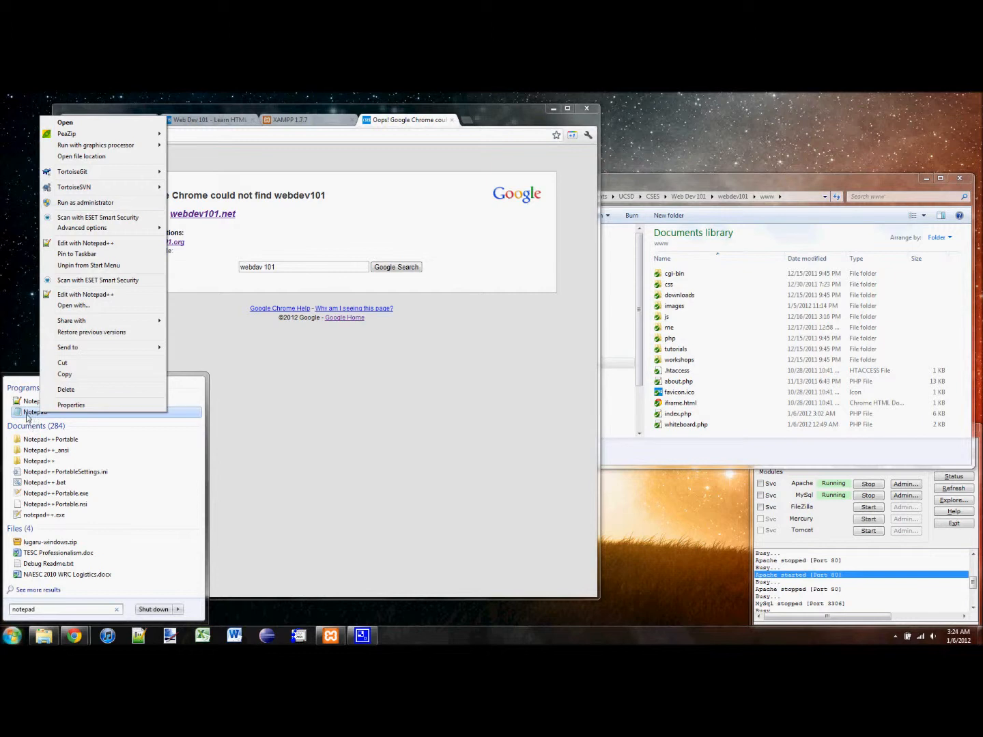
pyautogui.click(86, 203)
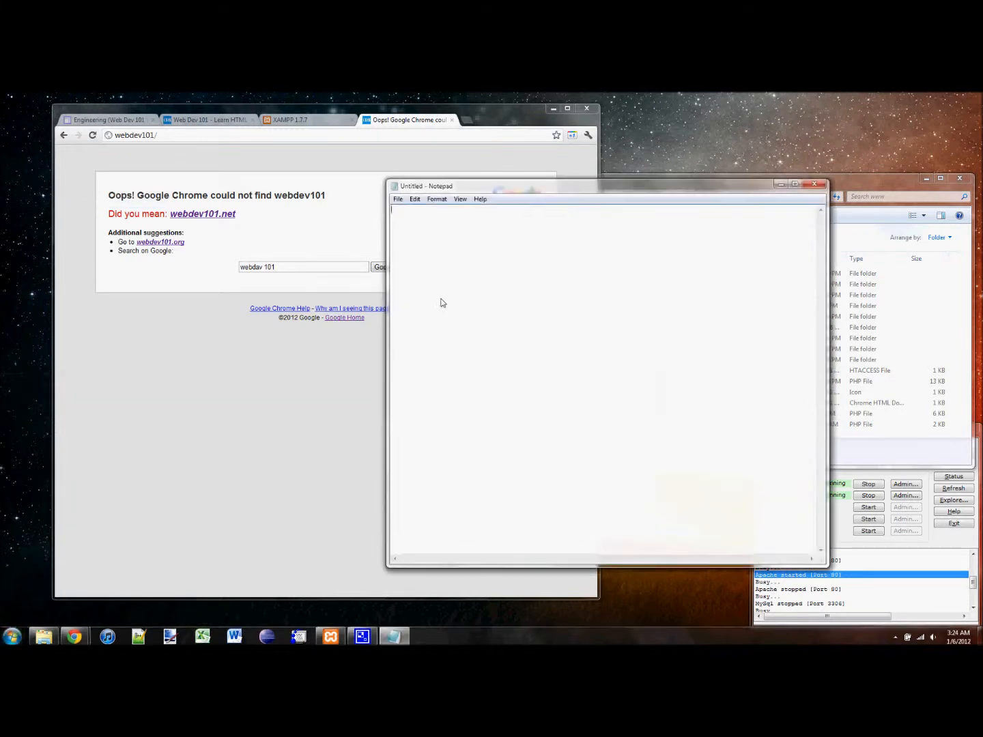
# In Notepad's Open dialog, browse to C:\Windows\System32\drivers\etc.
pyautogui.click(398, 200)
pyautogui.click(419, 223)
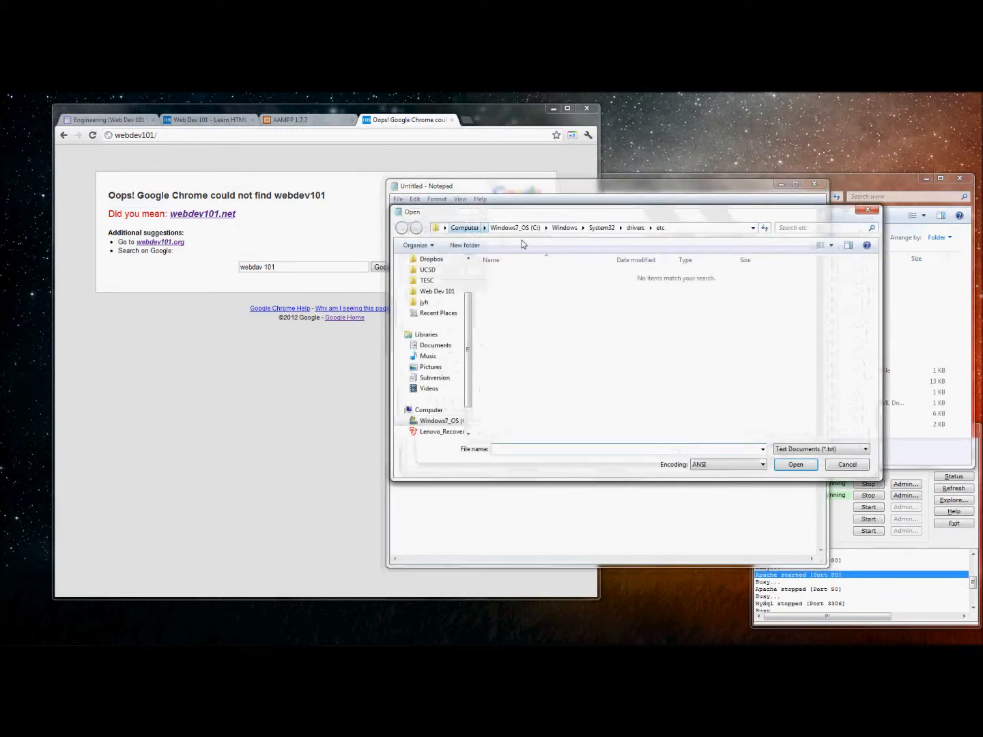
pyautogui.click(514, 228)
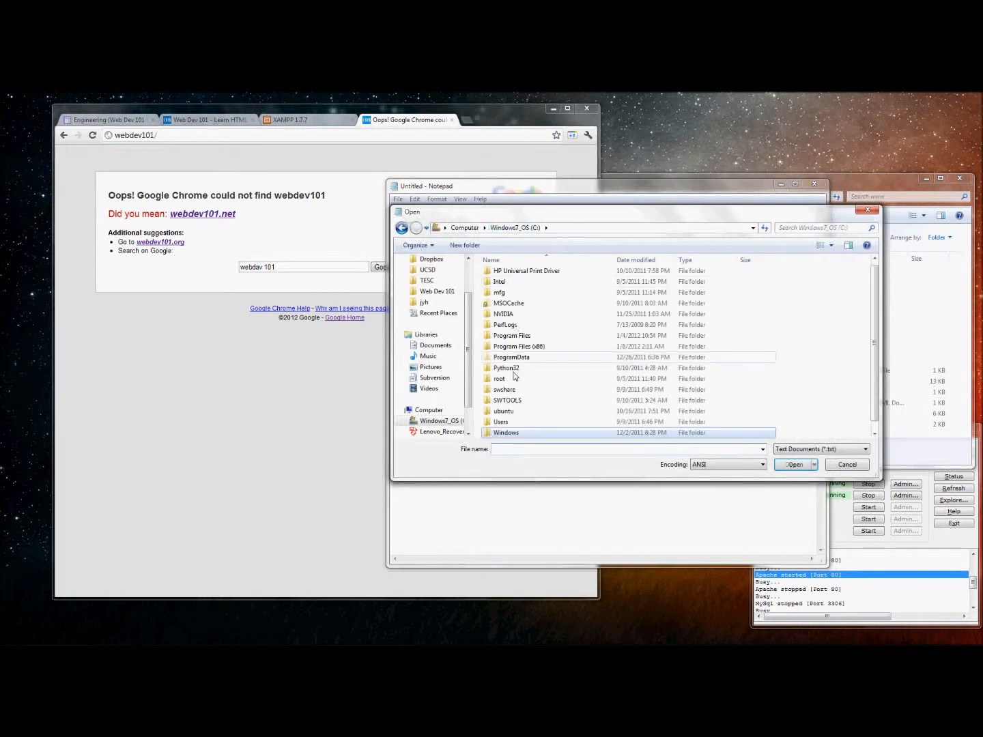
pyautogui.doubleClick(506, 433)
pyautogui.scroll(-10, 513, 422)
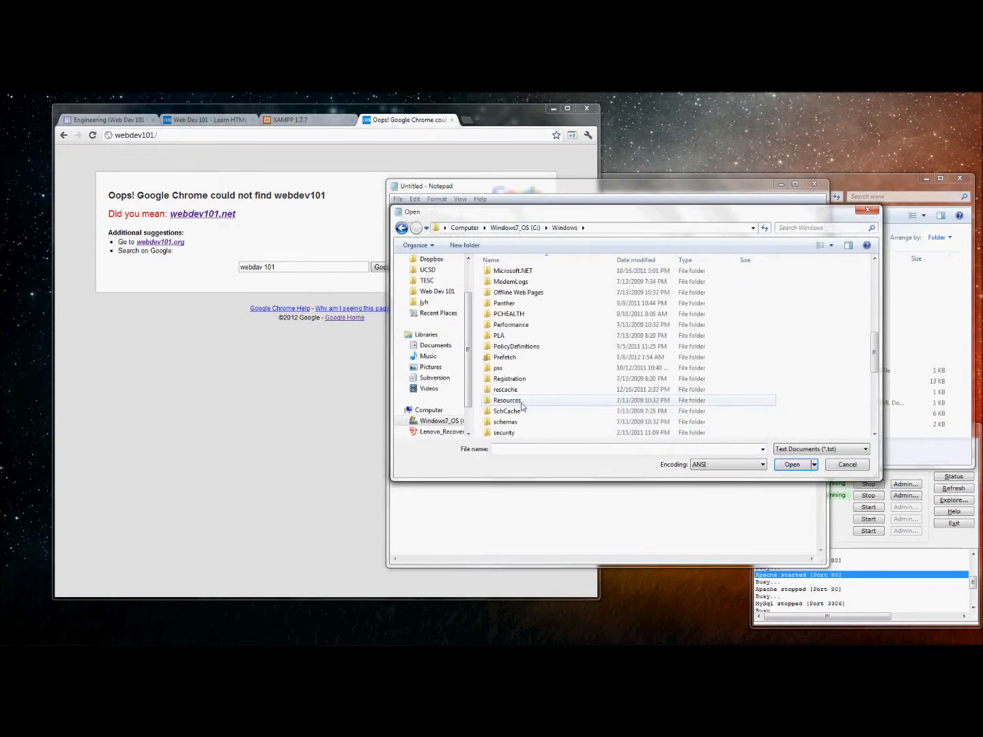
pyautogui.scroll(-3, 512, 378)
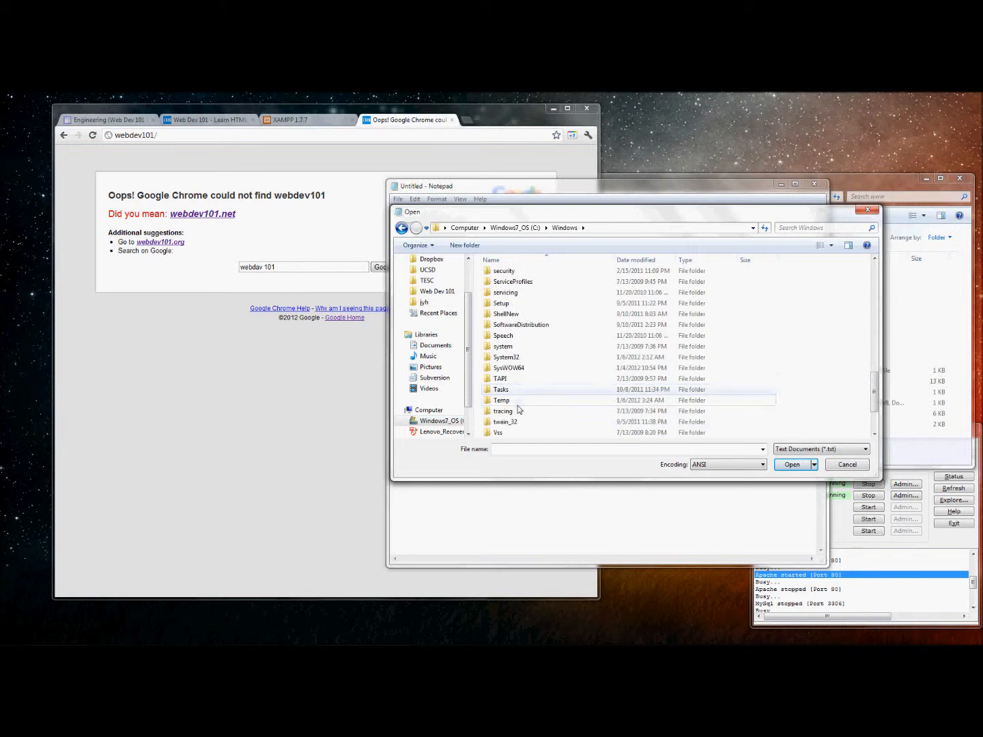
pyautogui.doubleClick(508, 357)
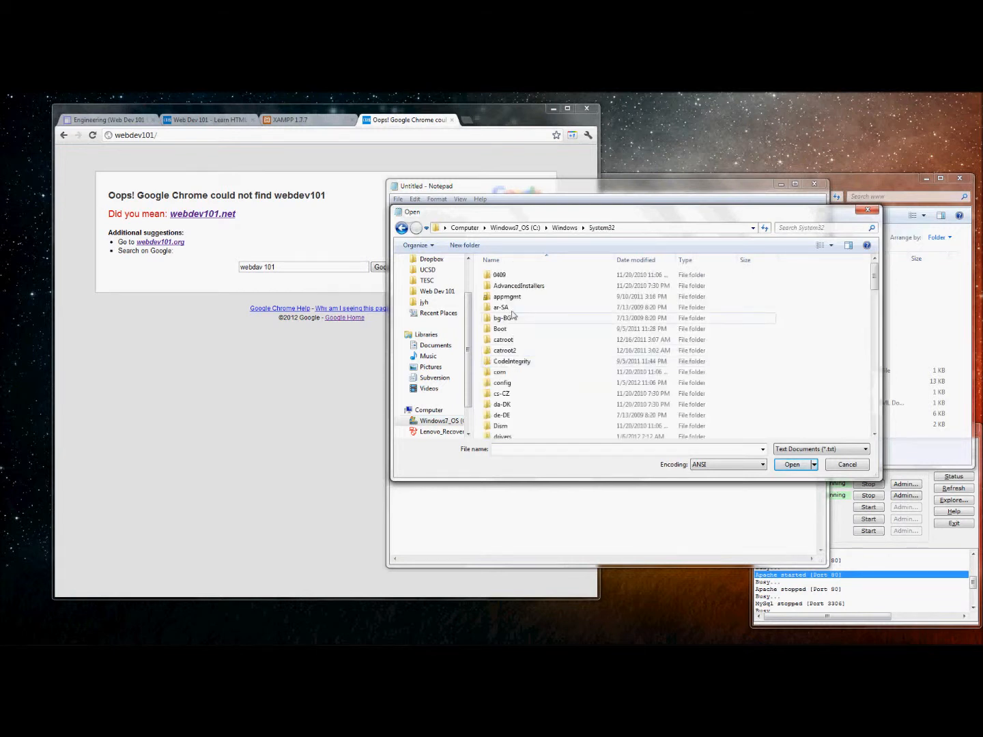
pyautogui.scroll(-3, 512, 382)
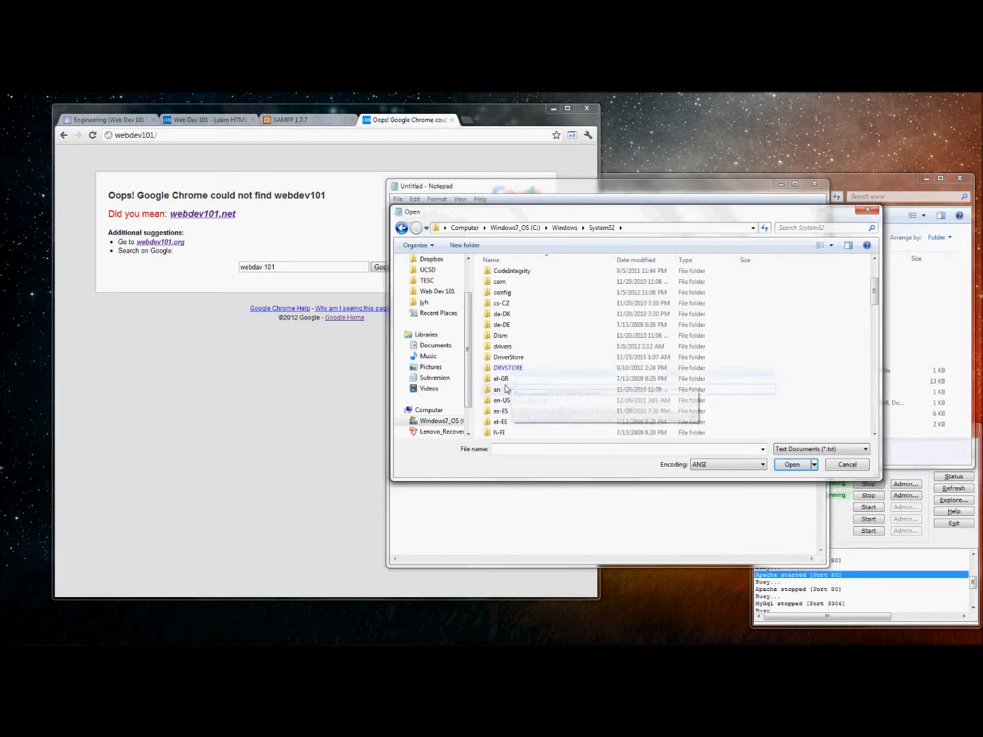
pyautogui.doubleClick(506, 347)
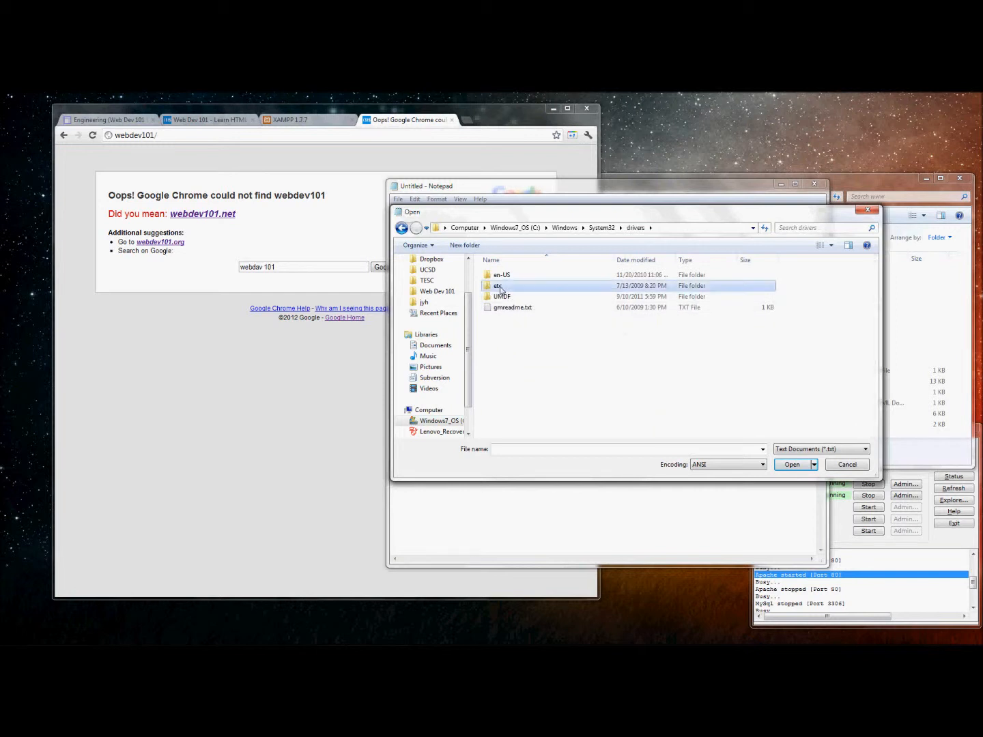
pyautogui.doubleClick(502, 286)
# Show All Files (*.*) and open the hosts file.
pyautogui.click(797, 451)
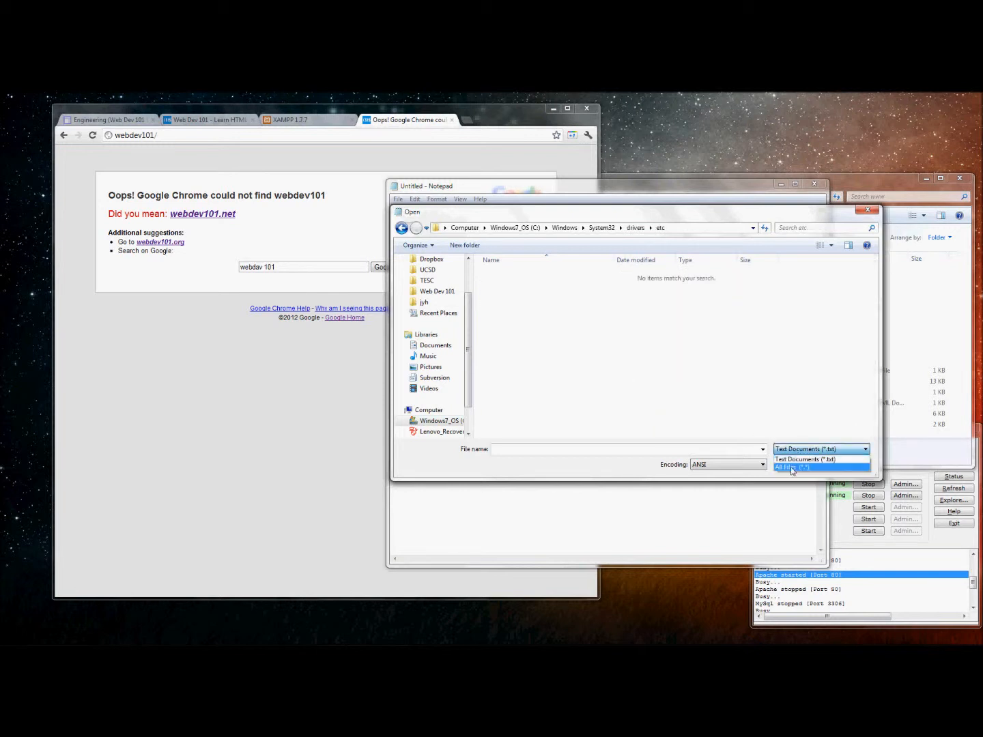
pyautogui.click(791, 468)
pyautogui.click(512, 276)
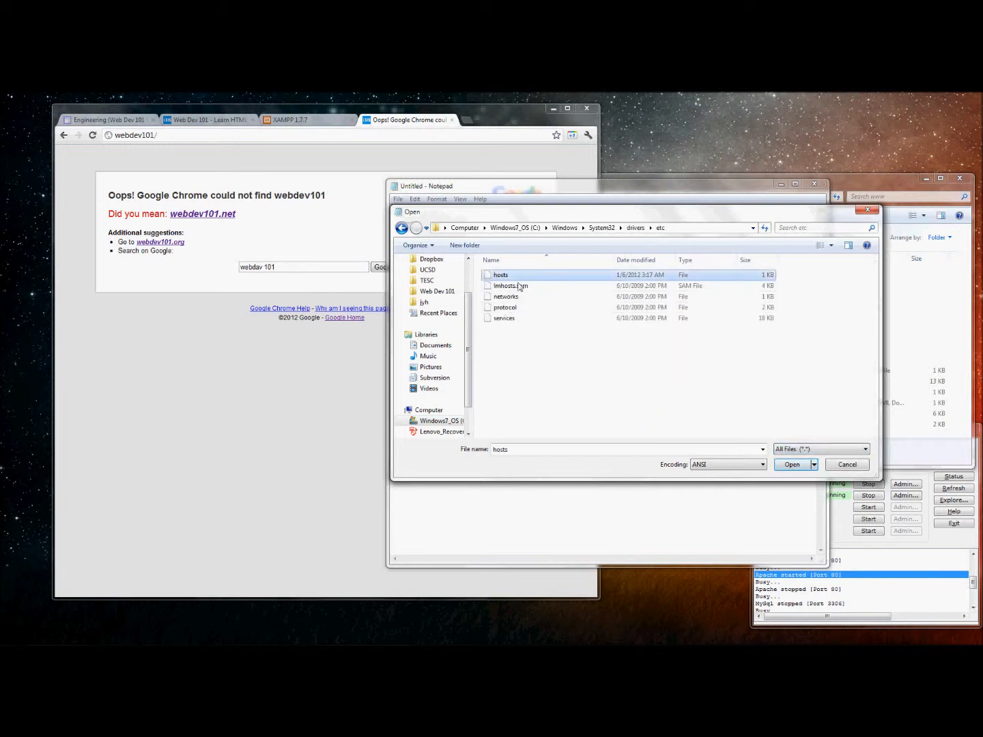
pyautogui.click(790, 464)
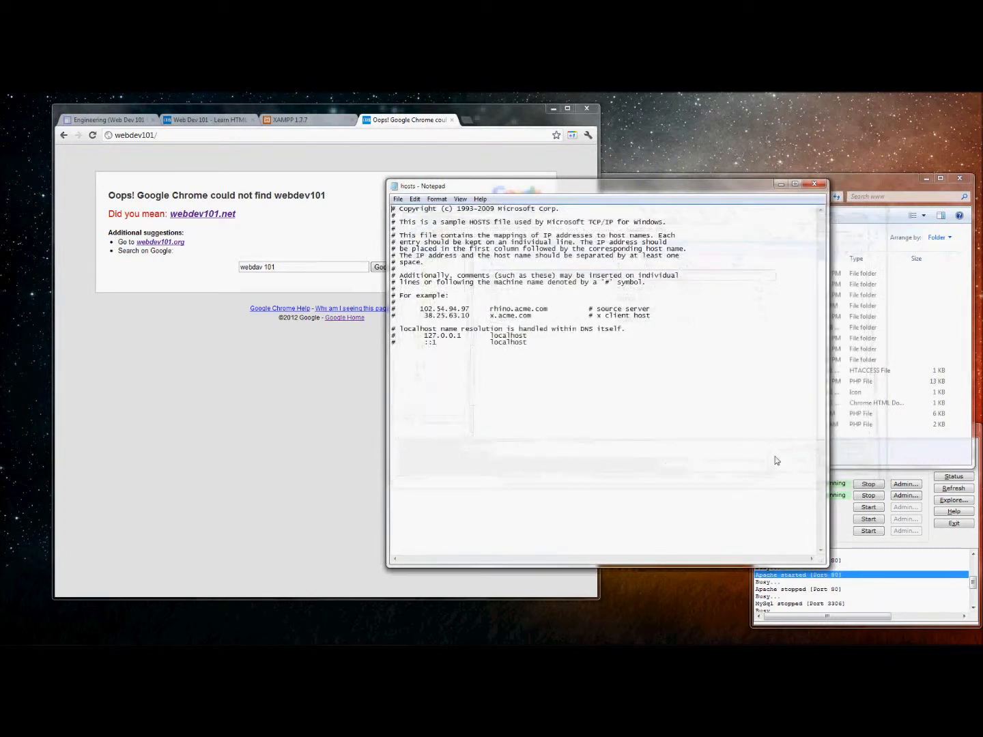
# Add a new last line '127.0.0.1<Tab>webdev101' to the hosts file, then close Notepad.
pyautogui.click(578, 372)
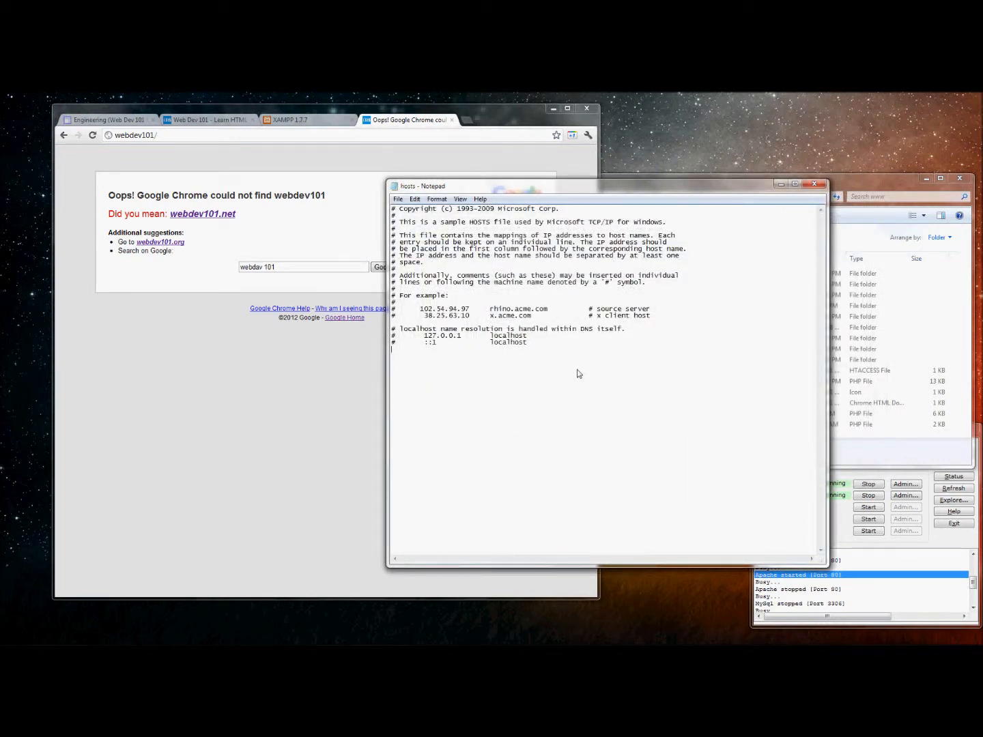
pyautogui.write('127.0.0.1')
pyautogui.press('Tab')
pyautogui.write('webdev101')
pyautogui.click(158, 138)
pyautogui.click(176, 136)
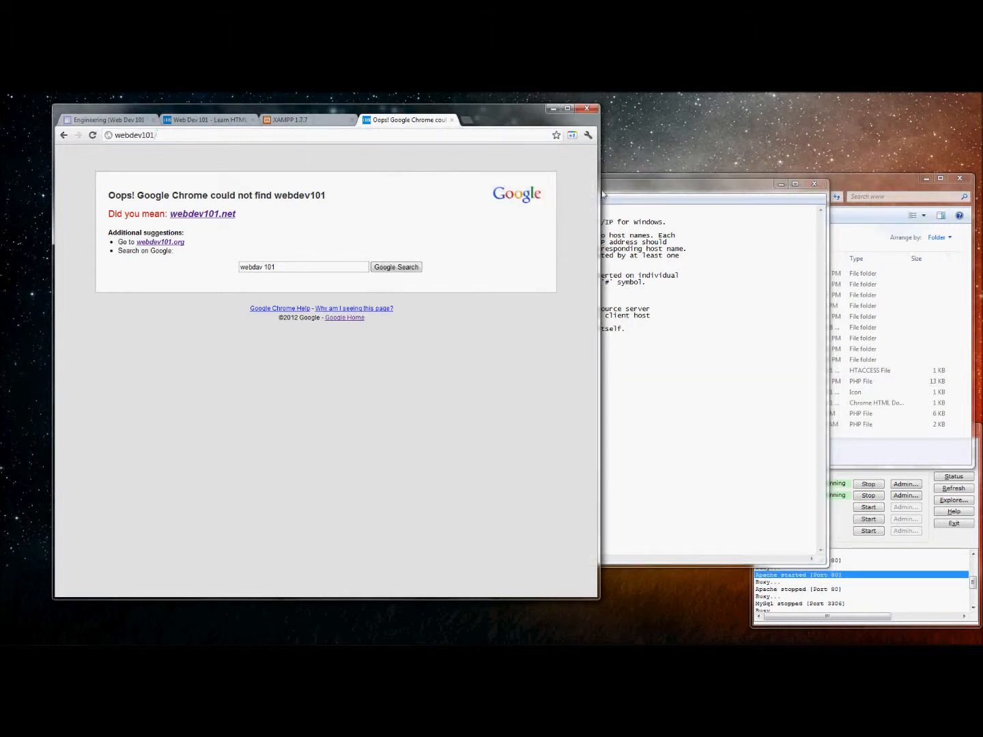
pyautogui.click(624, 200)
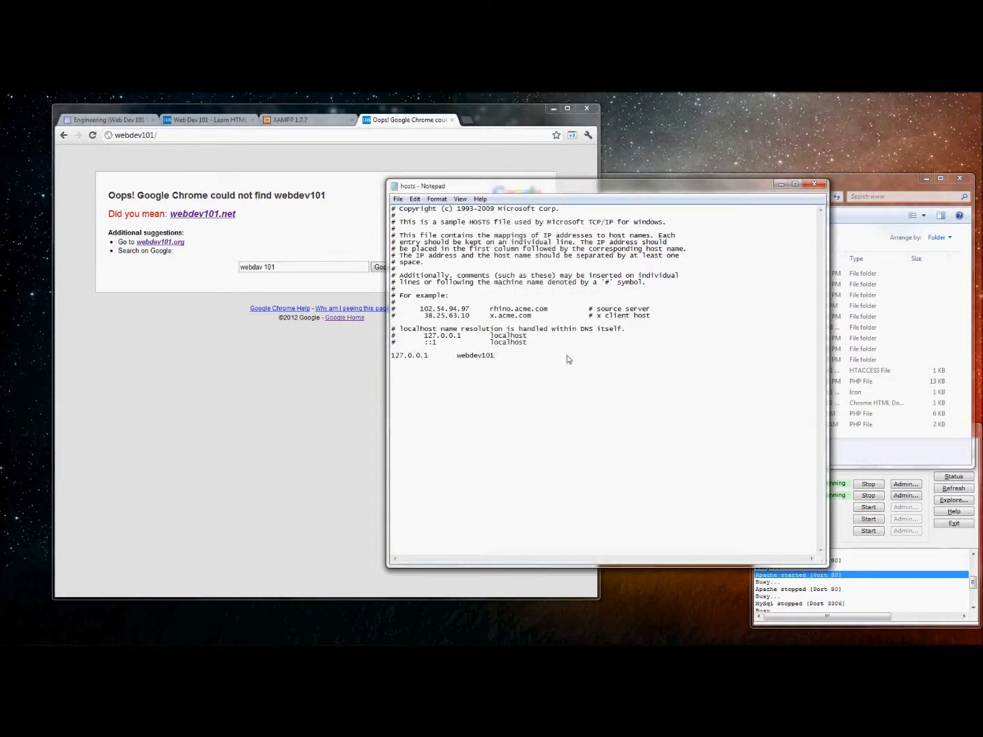
pyautogui.click(814, 183)
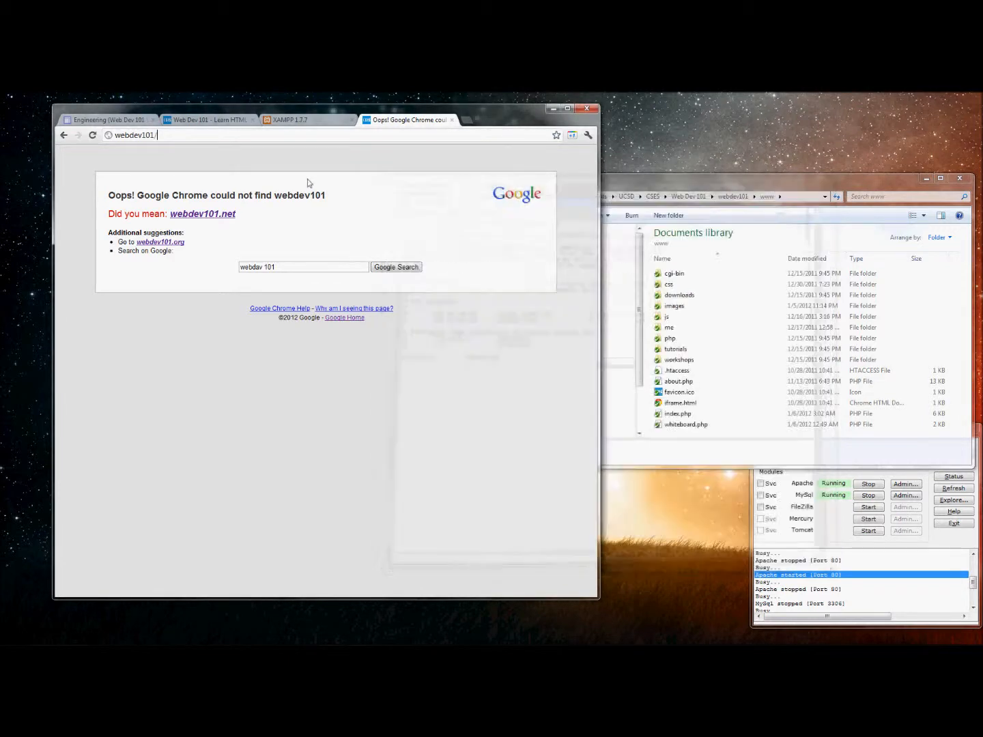
# Reload webdev101/ in Chrome so the locally served Web Dev 101 home page appears.
pyautogui.click(93, 135)
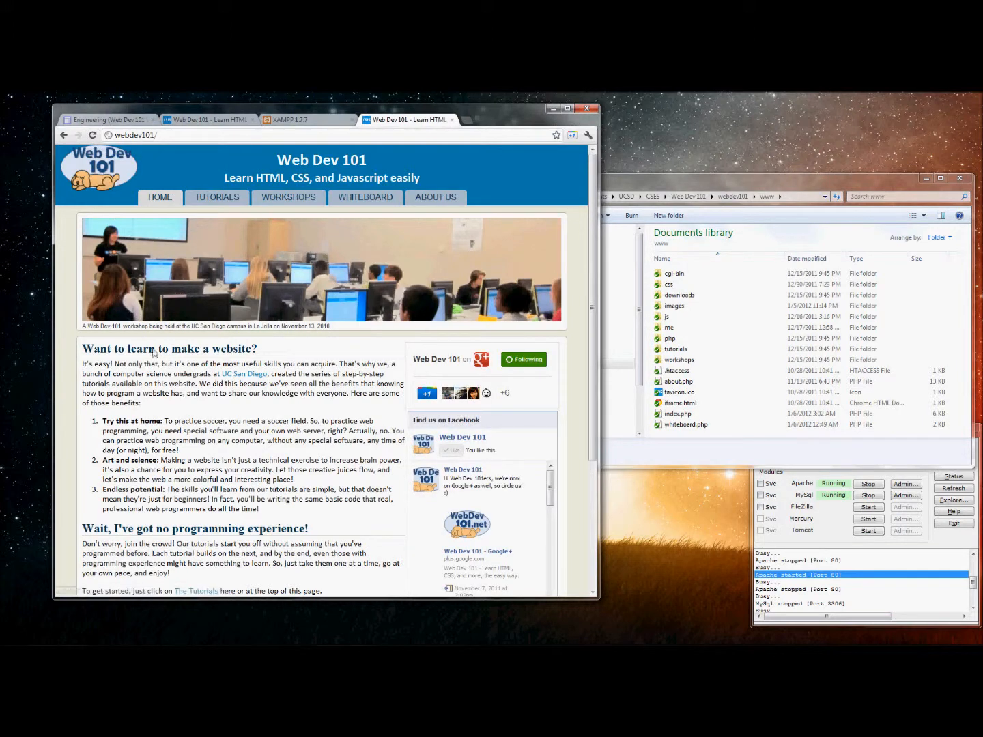
pyautogui.moveTo(86, 347); pyautogui.dragTo(316, 517)
pyautogui.click(316, 516)
pyautogui.moveTo(790, 181); pyautogui.dragTo(793, 165)
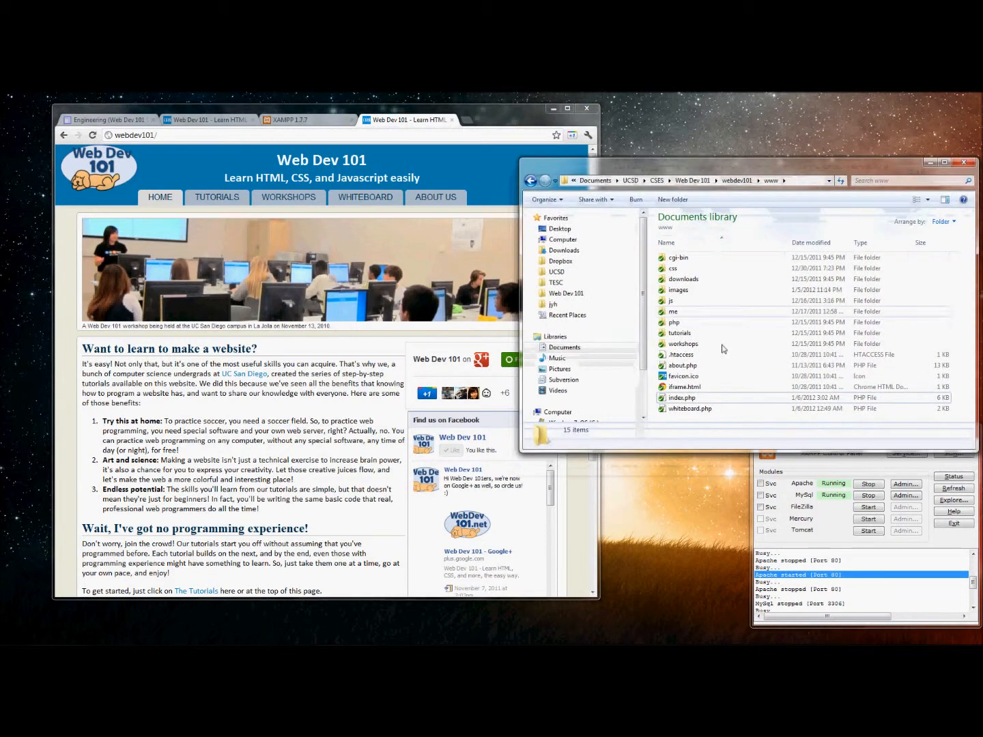
# Edit index.php with Notepad++, inserting 'cool' after 'make a' in the line 59 heading.
pyautogui.rightClick(685, 400)
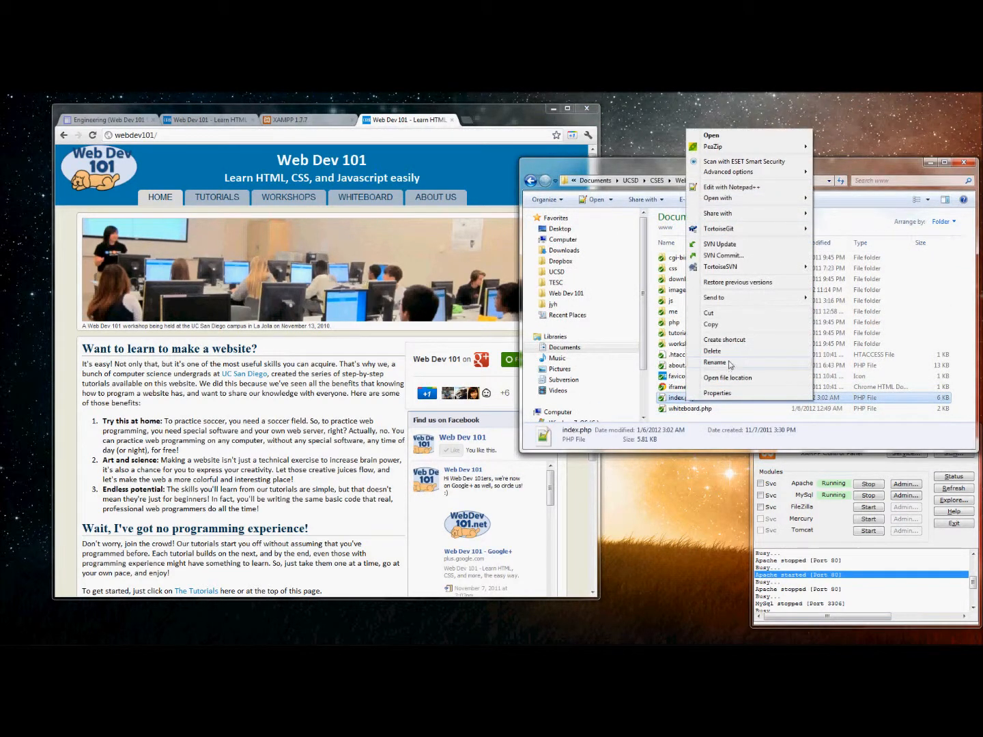
pyautogui.click(740, 188)
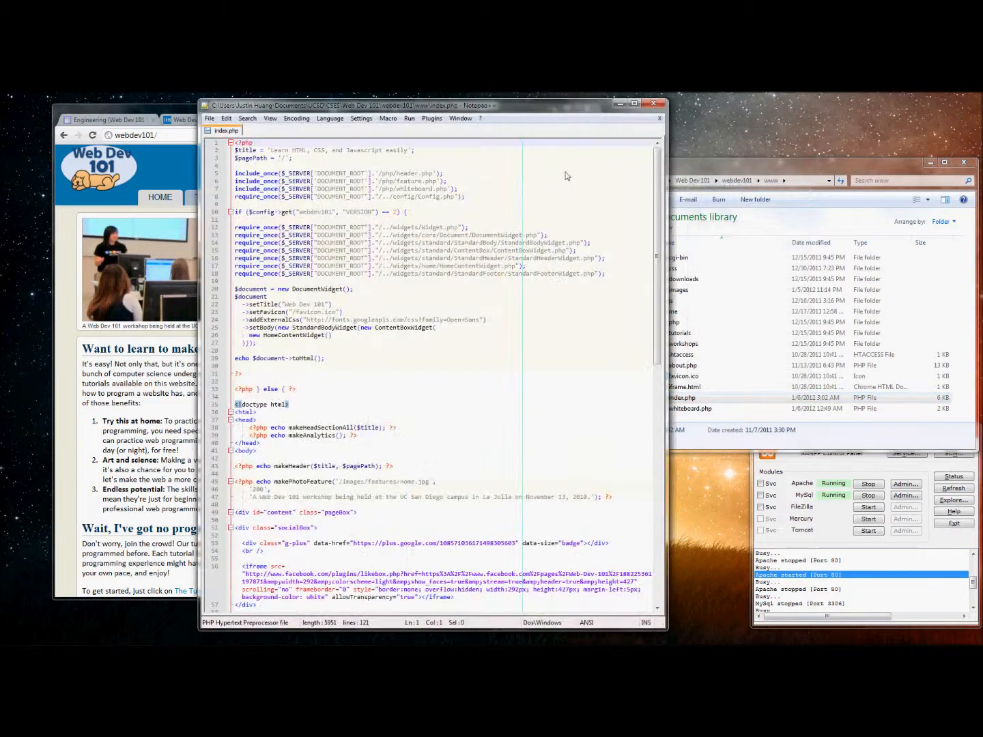
pyautogui.moveTo(514, 114); pyautogui.dragTo(683, 118)
pyautogui.scroll(-8, 599, 414)
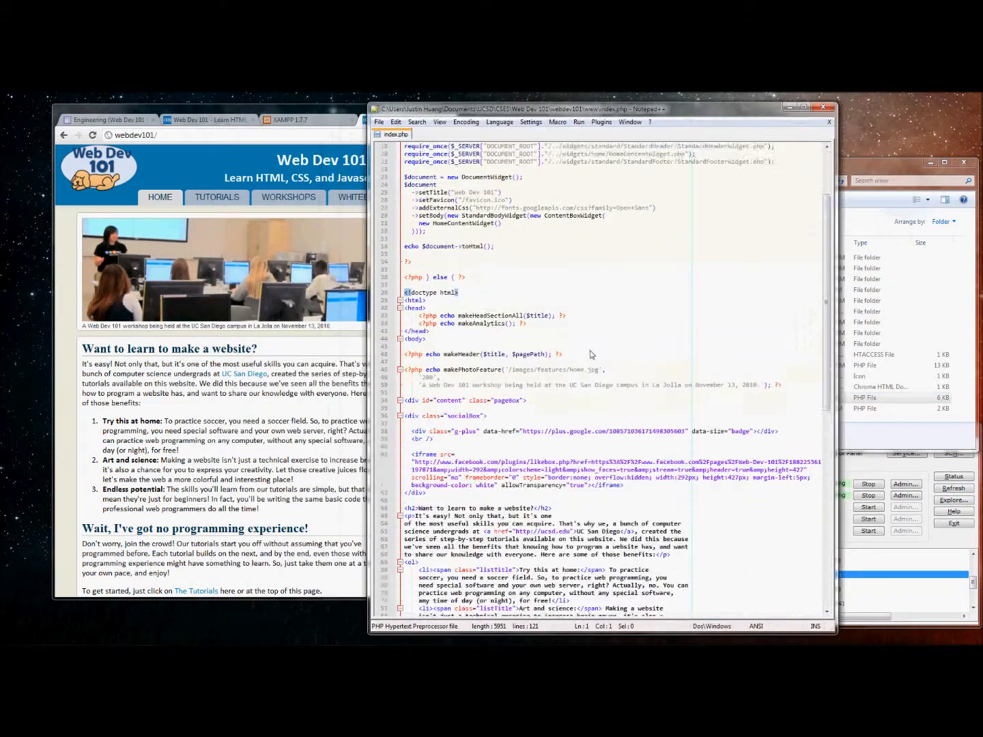
pyautogui.scroll(-4, 600, 413)
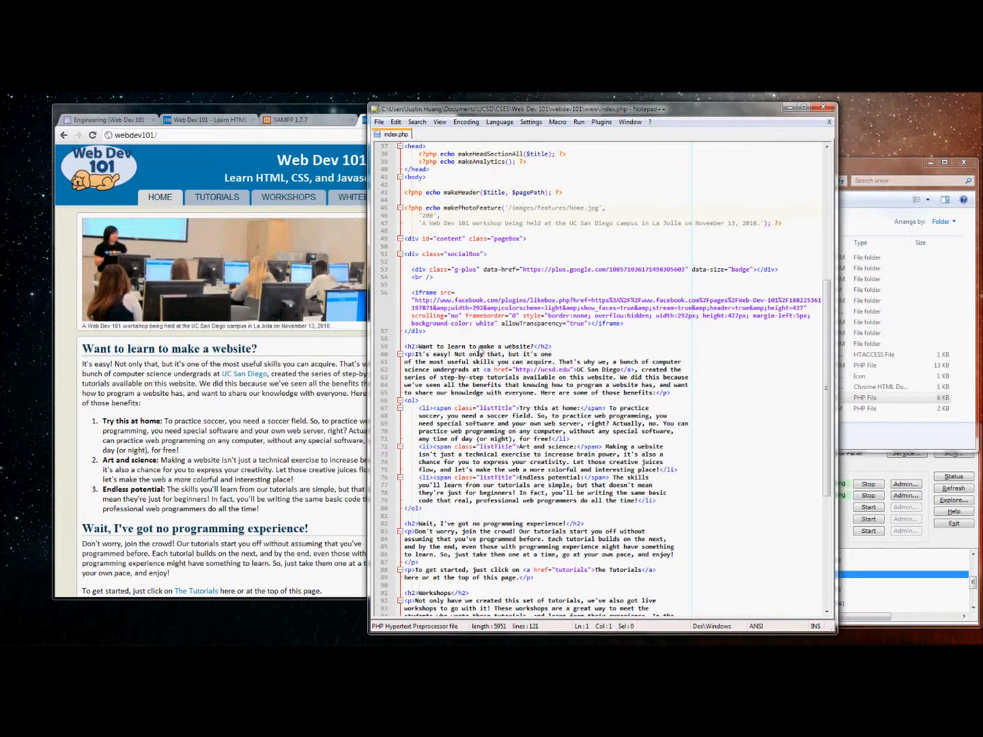
pyautogui.click(502, 346)
pyautogui.write('cool')
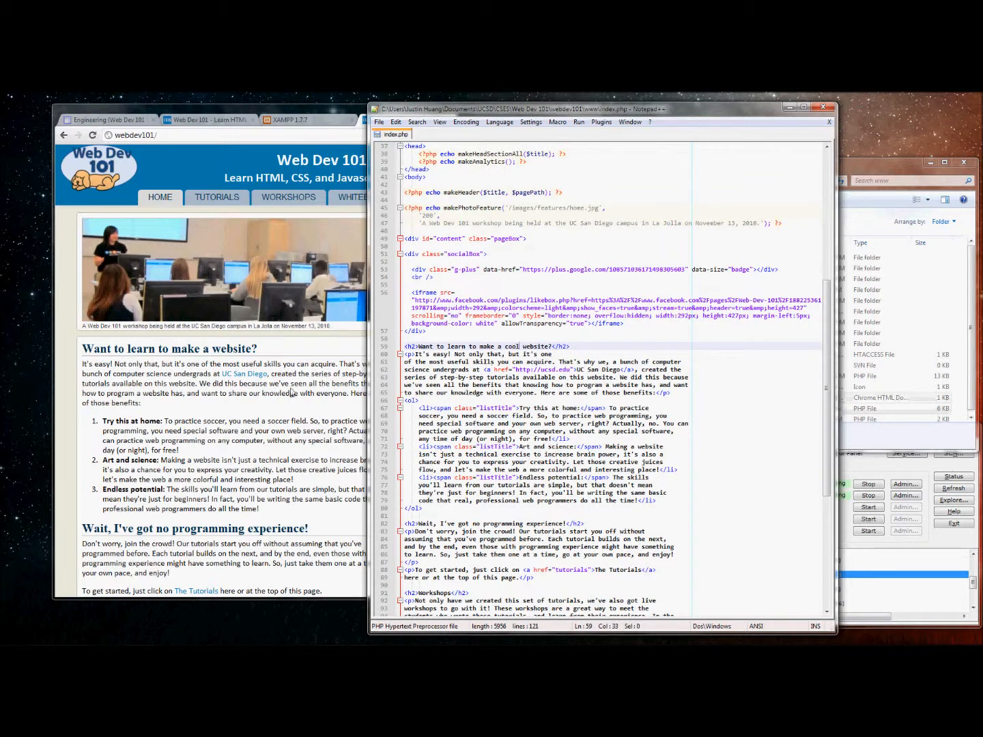
pyautogui.click(291, 412)
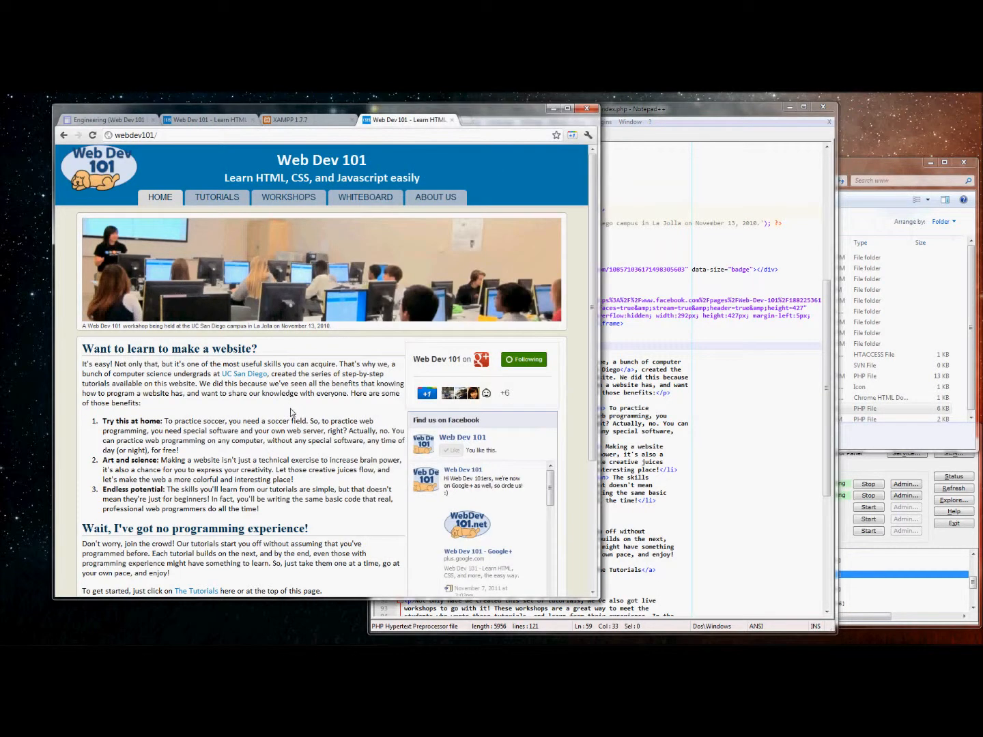
# Reload the Chrome page and check the heading reads 'Want to learn to make a cool website?'.
pyautogui.click(93, 135)
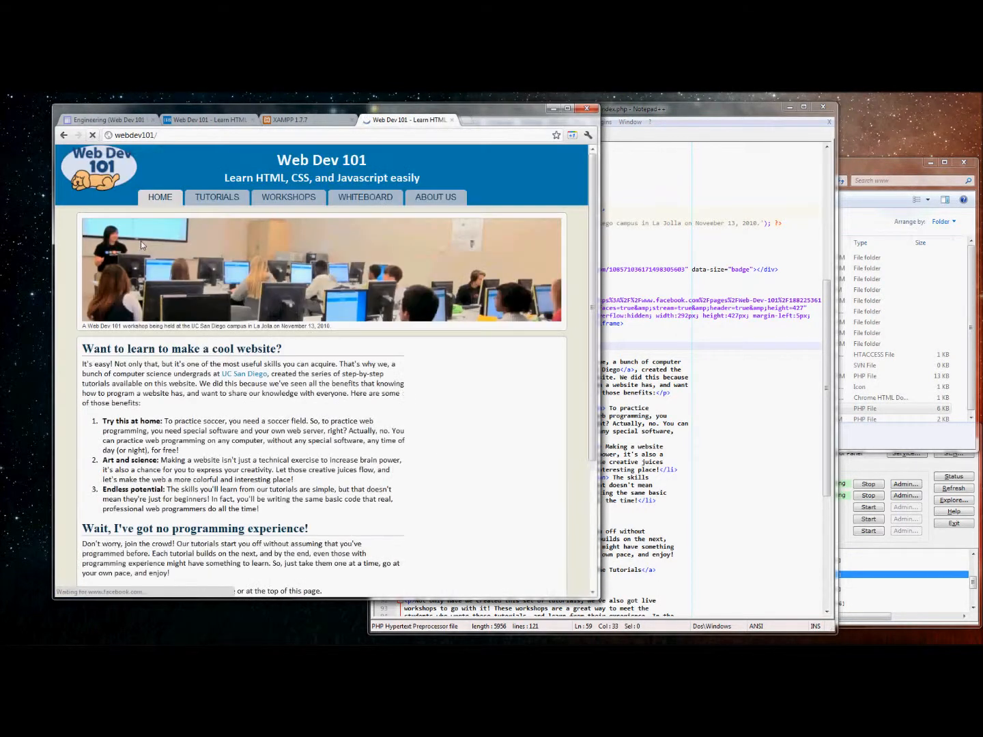
pyautogui.moveTo(83, 350); pyautogui.dragTo(300, 354)
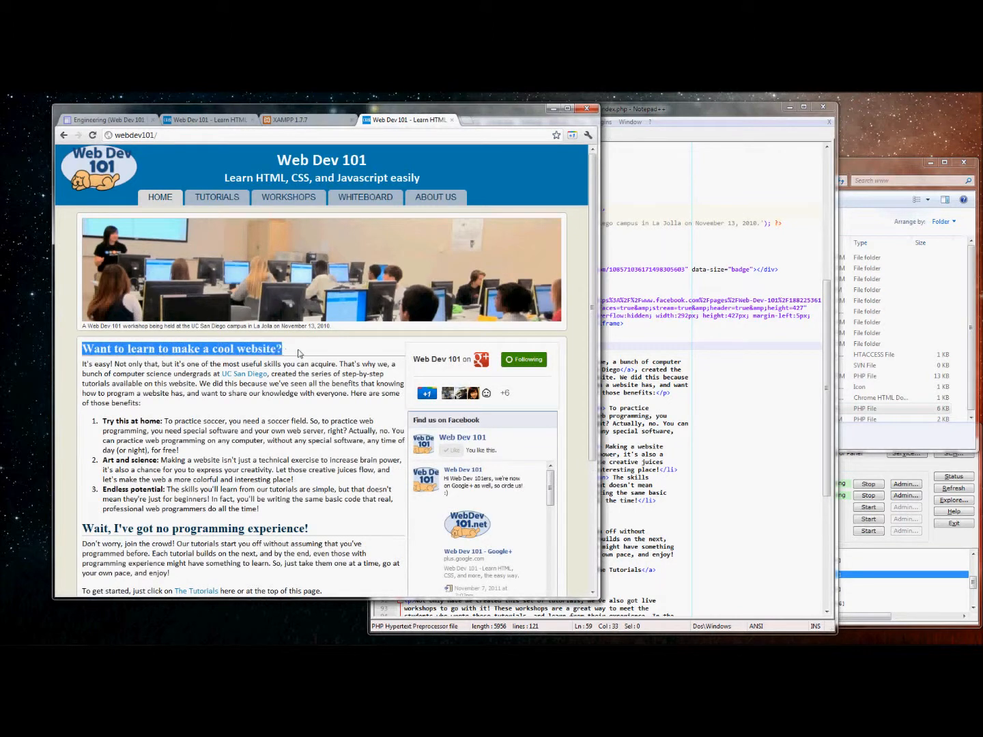
pyautogui.click(307, 353)
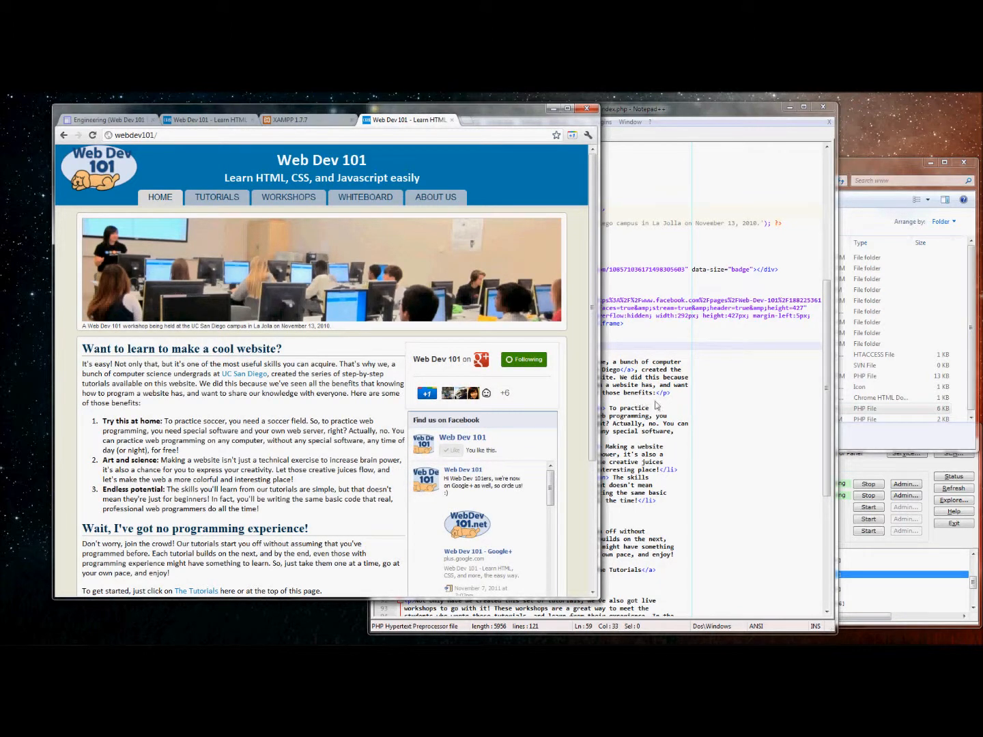